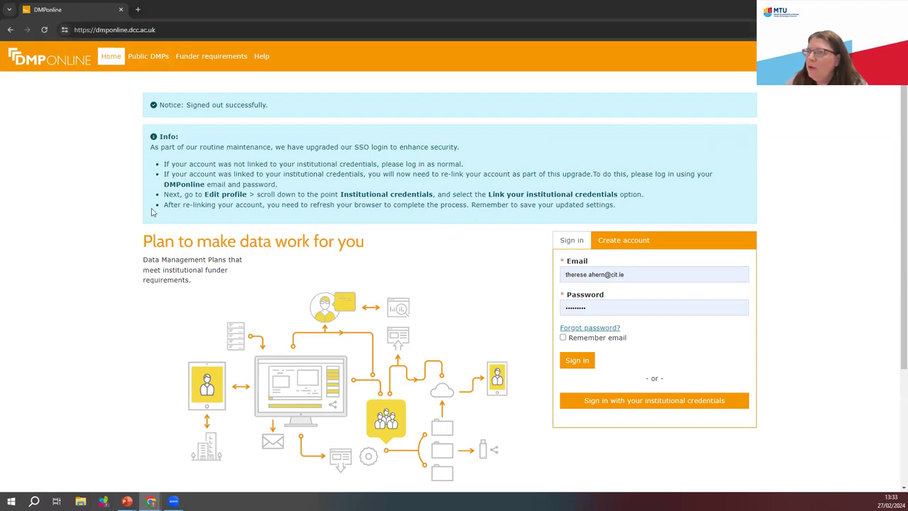
pyautogui.click(636, 276)
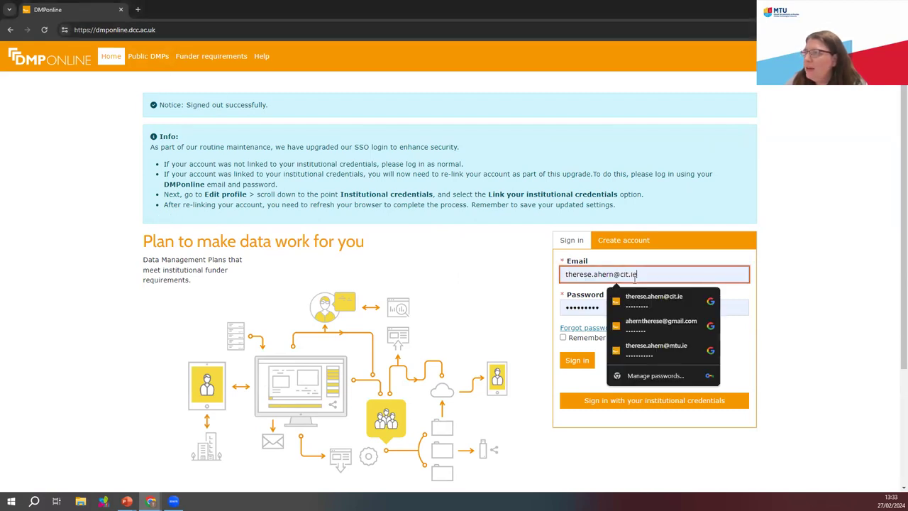
pyautogui.click(522, 293)
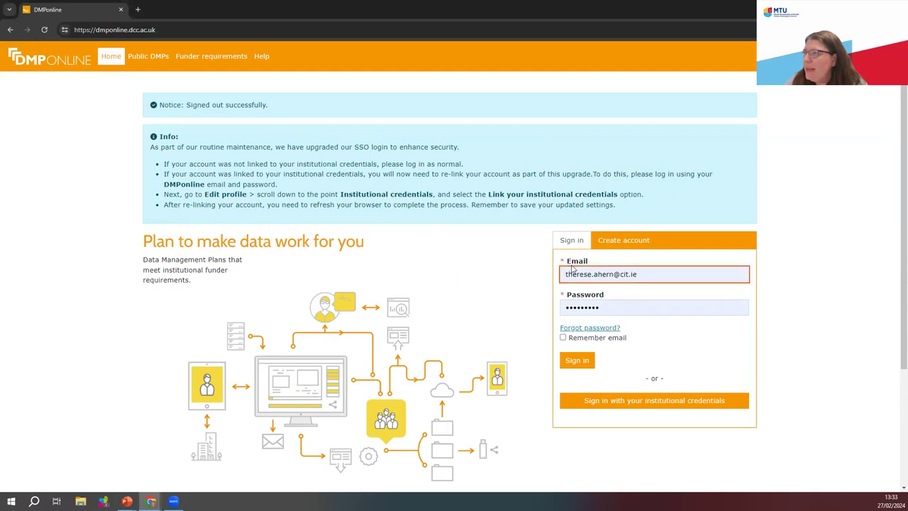
pyautogui.click(313, 283)
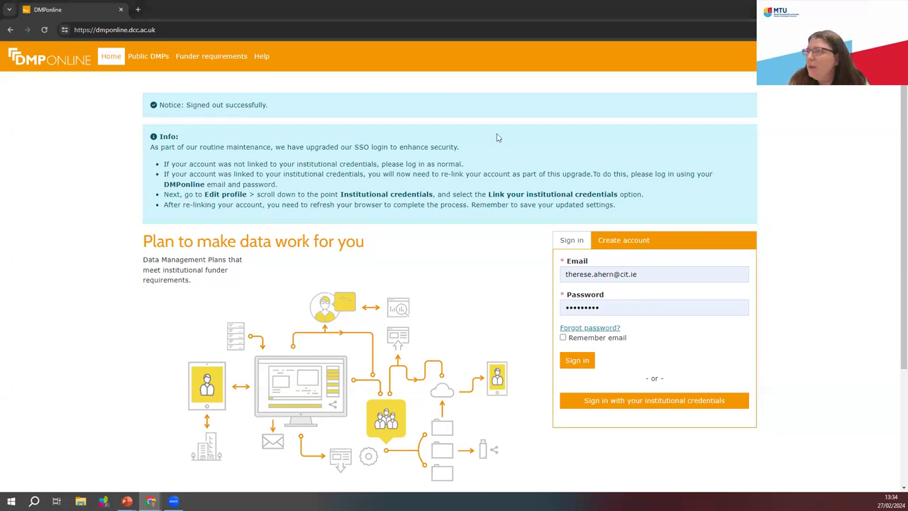
pyautogui.click(658, 132)
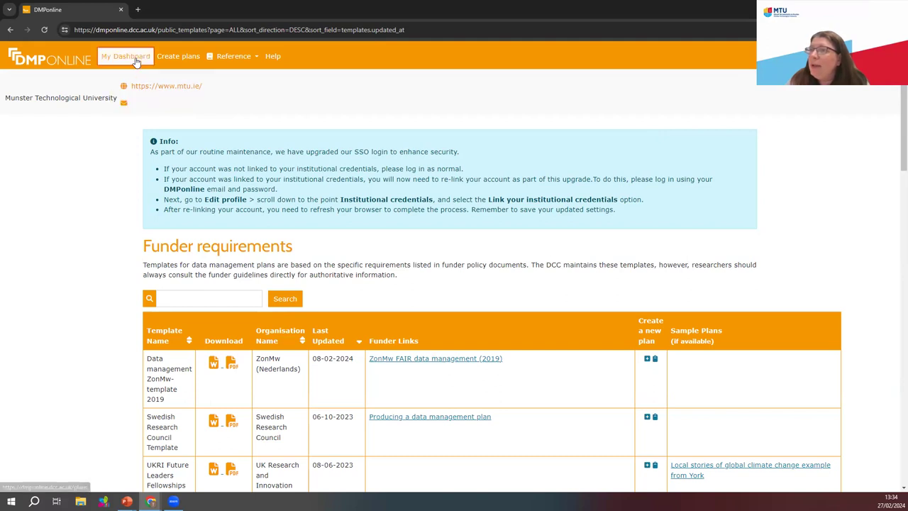
# - Return through the browser history to the funder requirements page and try to start a new plan from there
pyautogui.click(10, 31)
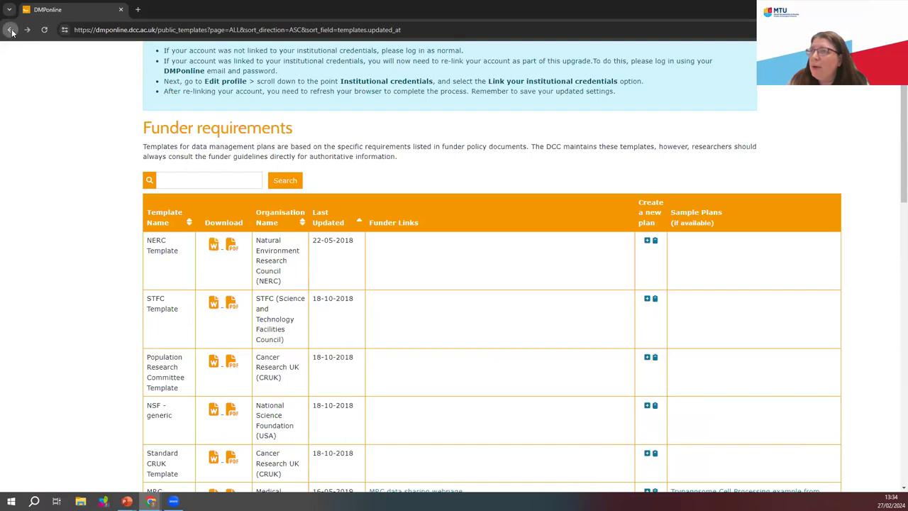
pyautogui.click(11, 31)
pyautogui.click(11, 30)
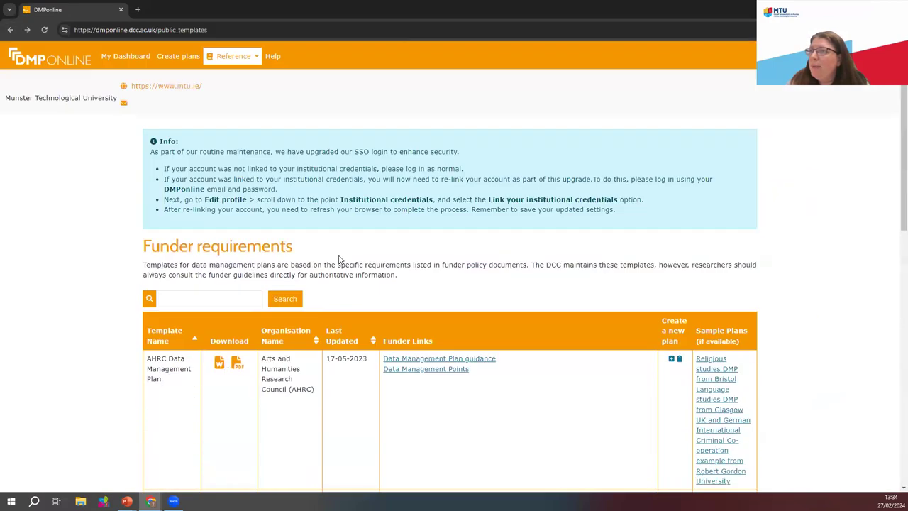
pyautogui.click(180, 60)
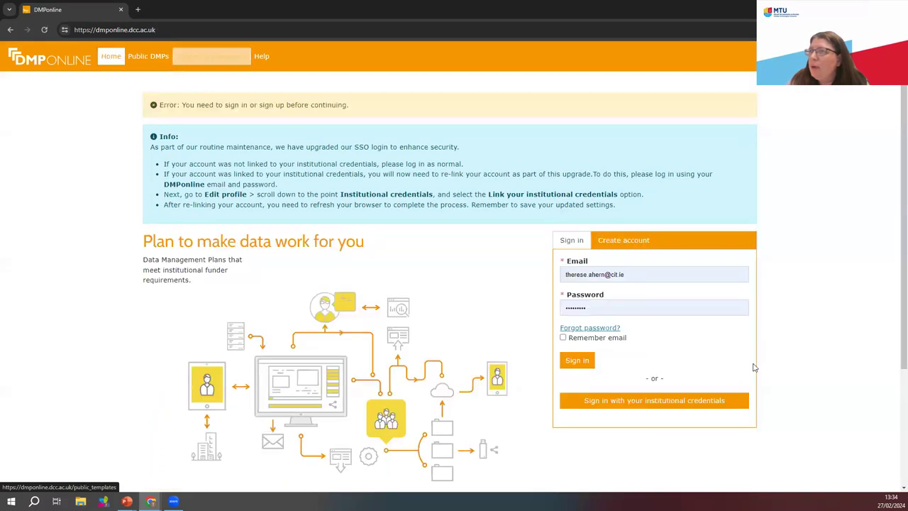
# - Sign in to DMPonline with the prefilled account credentials, dismiss the saved-password warning, and look over the plans on the dashboard
pyautogui.click(575, 362)
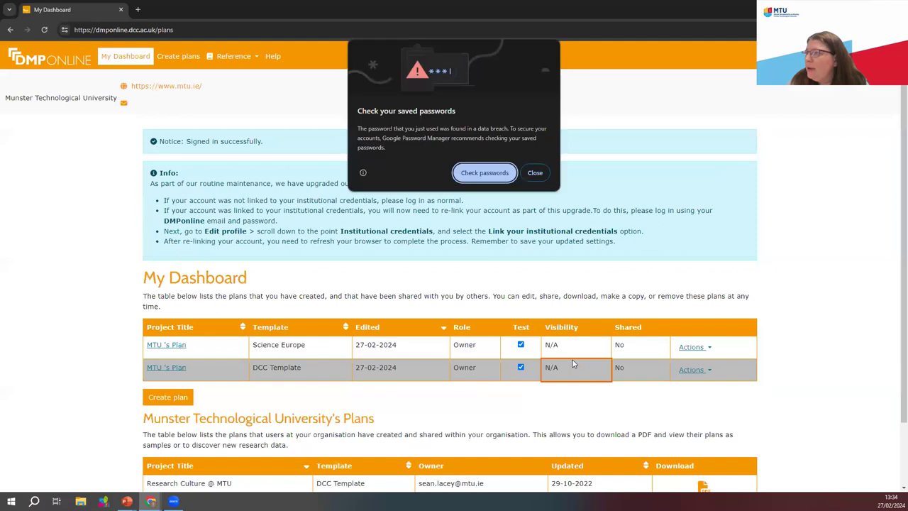
pyautogui.click(534, 173)
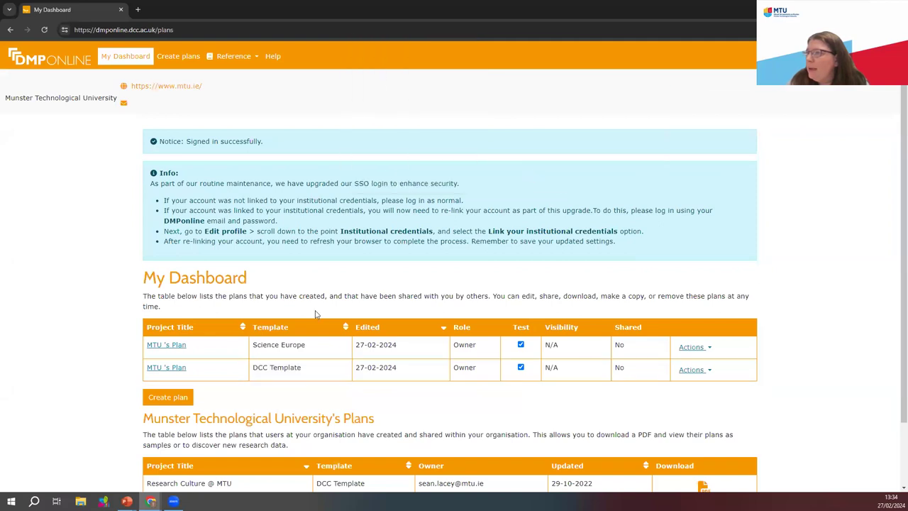
pyautogui.scroll(-1, 286, 325)
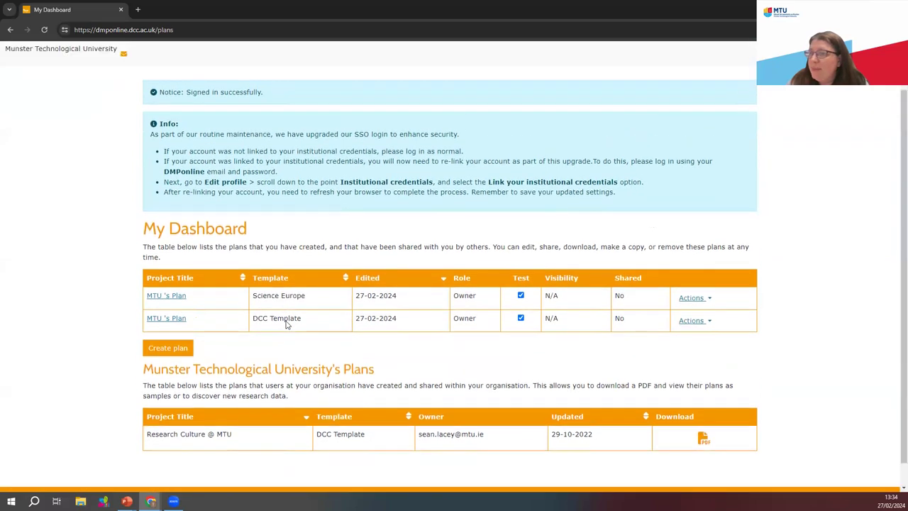
pyautogui.scroll(1, 287, 324)
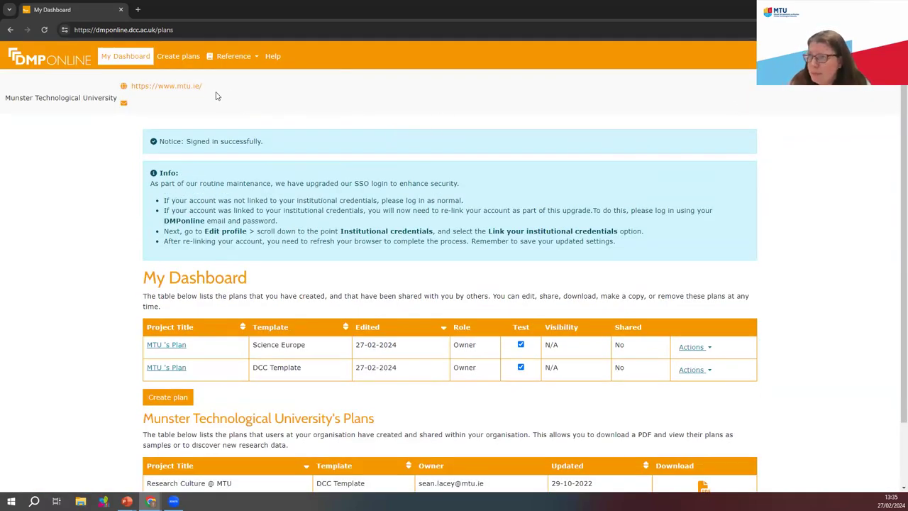
# - Start a new plan and mark it as a mock project for testing, practice, or educational purposes
pyautogui.click(190, 63)
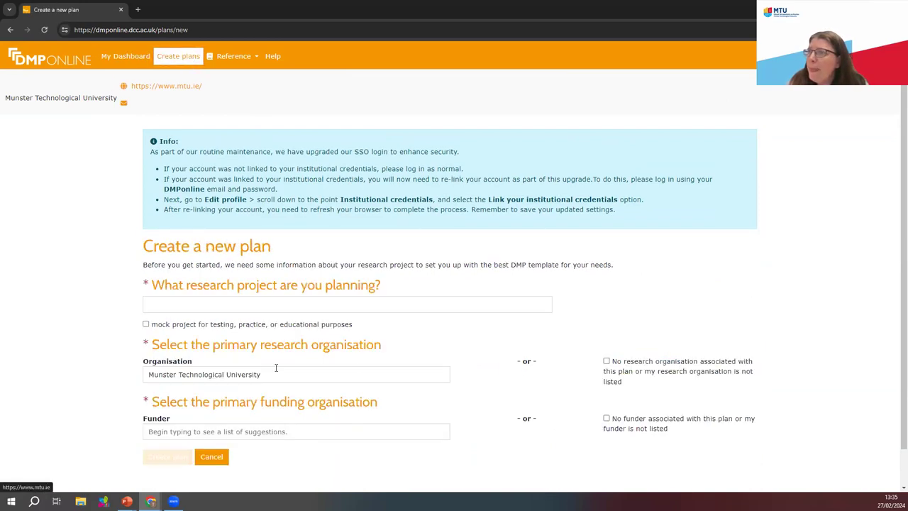
pyautogui.click(275, 306)
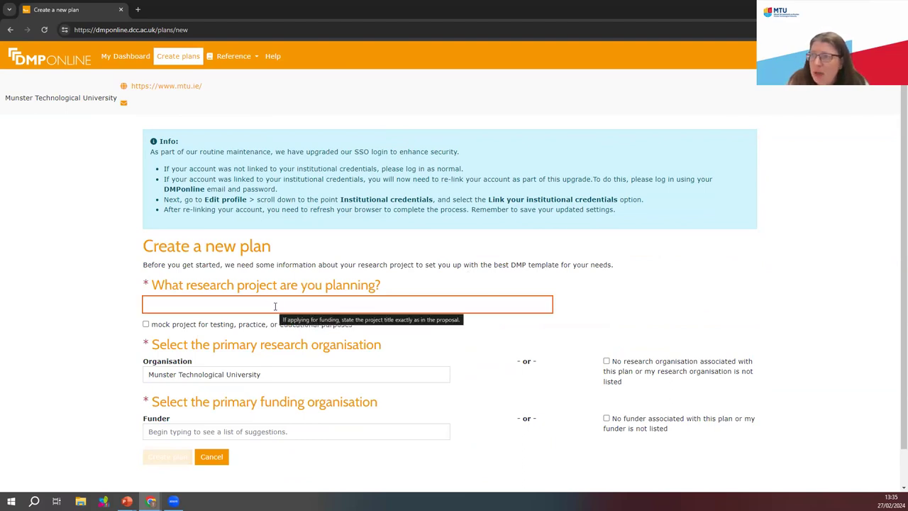
pyautogui.click(212, 305)
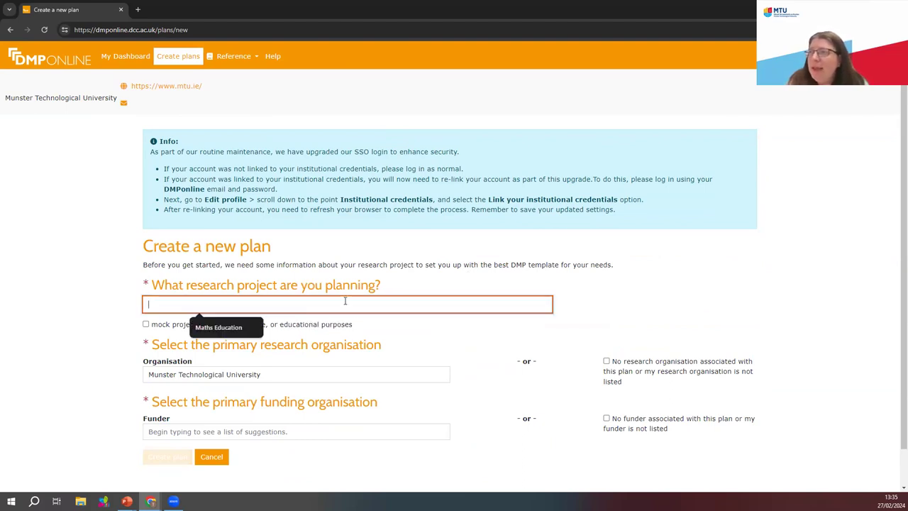
pyautogui.click(146, 324)
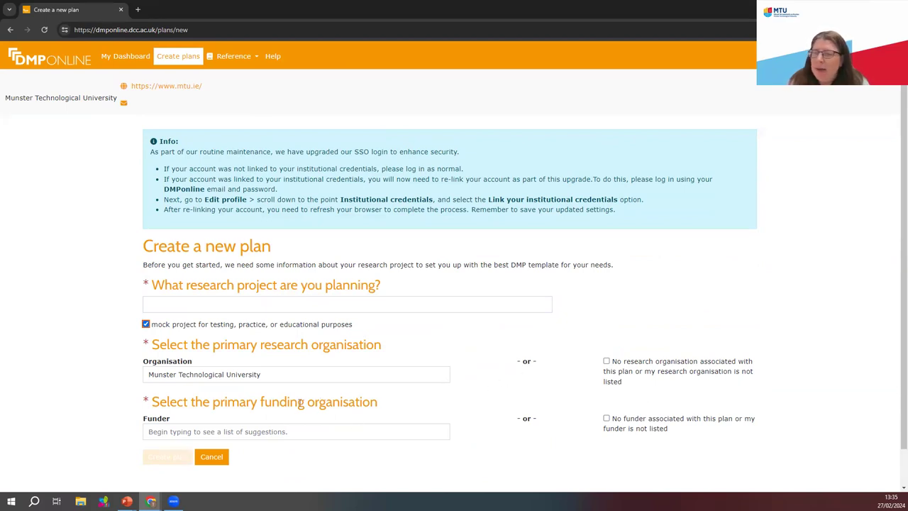
pyautogui.click(234, 430)
pyautogui.click(228, 395)
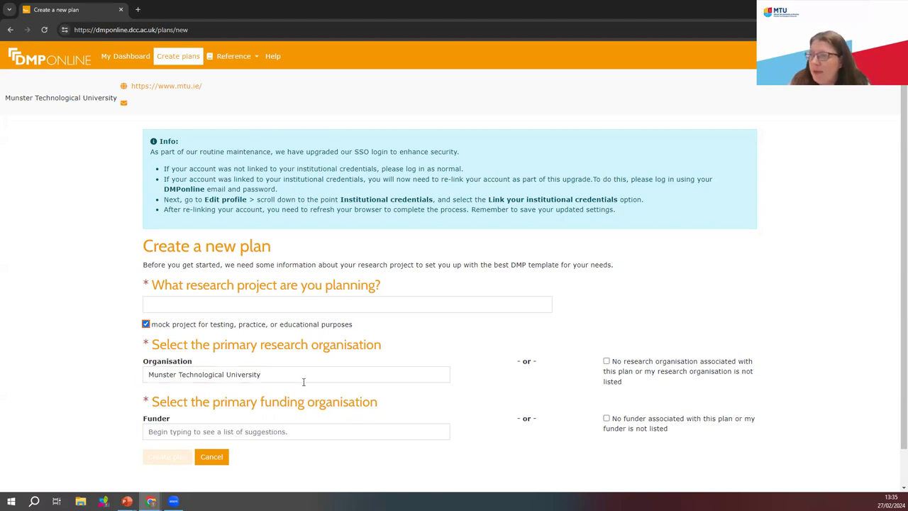
pyautogui.click(291, 434)
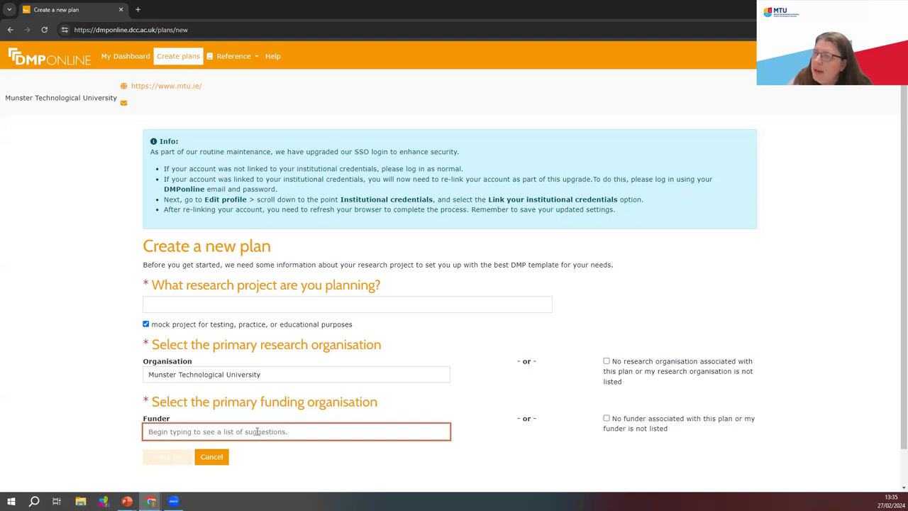
# - Open the funder requirements list and sort its templates by last updated date, newest first
pyautogui.click(237, 58)
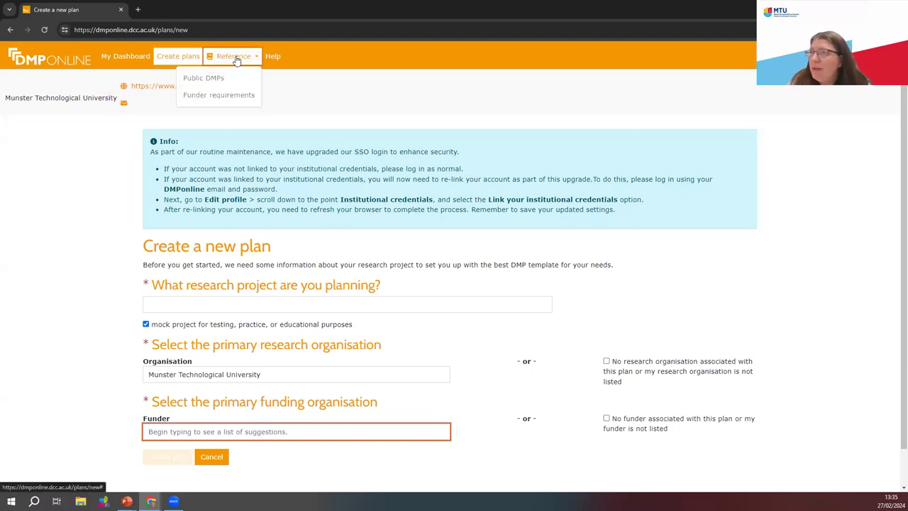
pyautogui.click(243, 98)
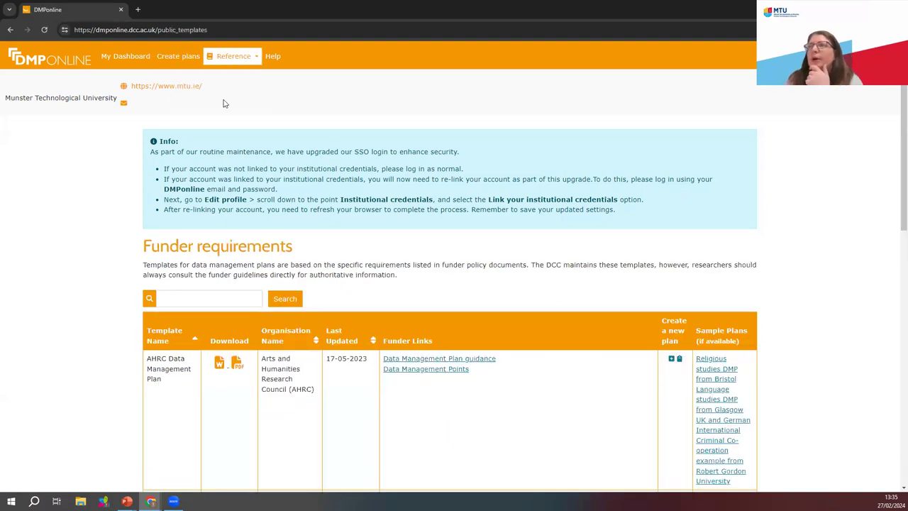
pyautogui.click(243, 56)
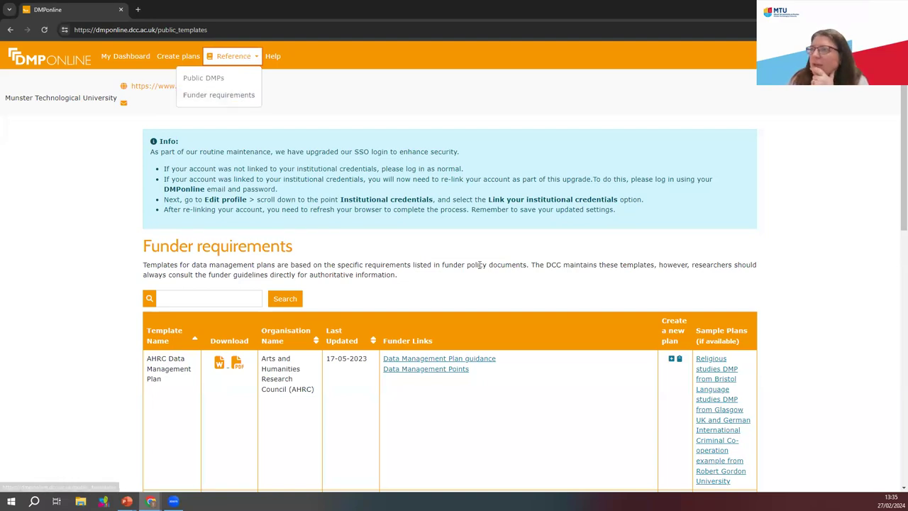
pyautogui.scroll(-1, 481, 268)
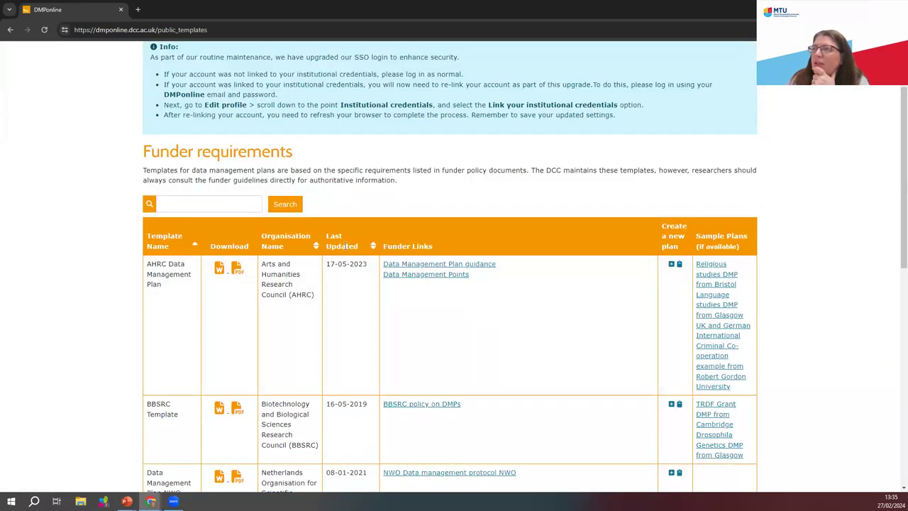
pyautogui.click(372, 248)
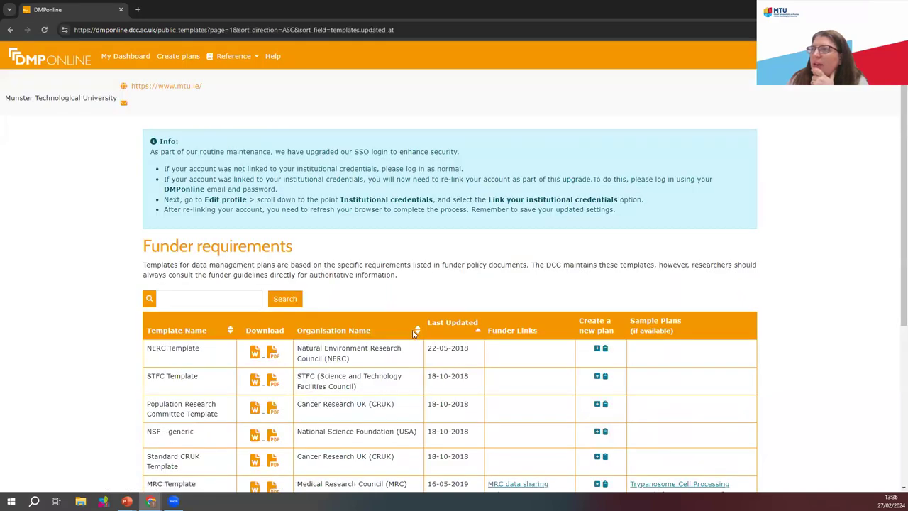
pyautogui.scroll(-1, 368, 310)
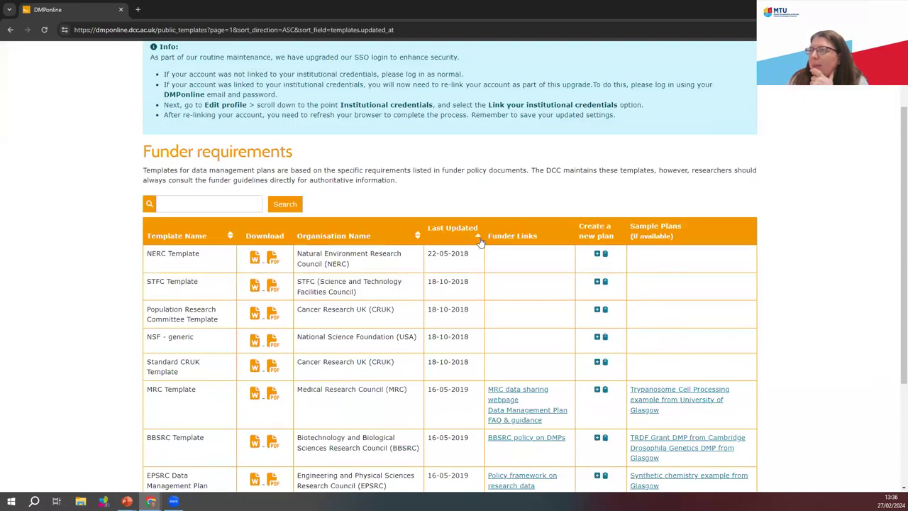
pyautogui.click(478, 243)
# - Look through the funder templates and open the PDF version of the European Research Council's ERC DMP template
pyautogui.scroll(-2, 333, 240)
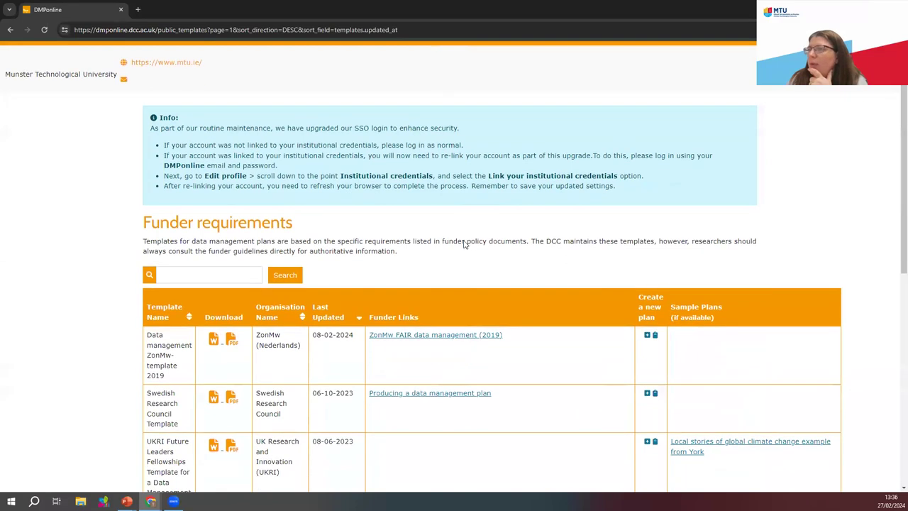
pyautogui.scroll(-1, 347, 280)
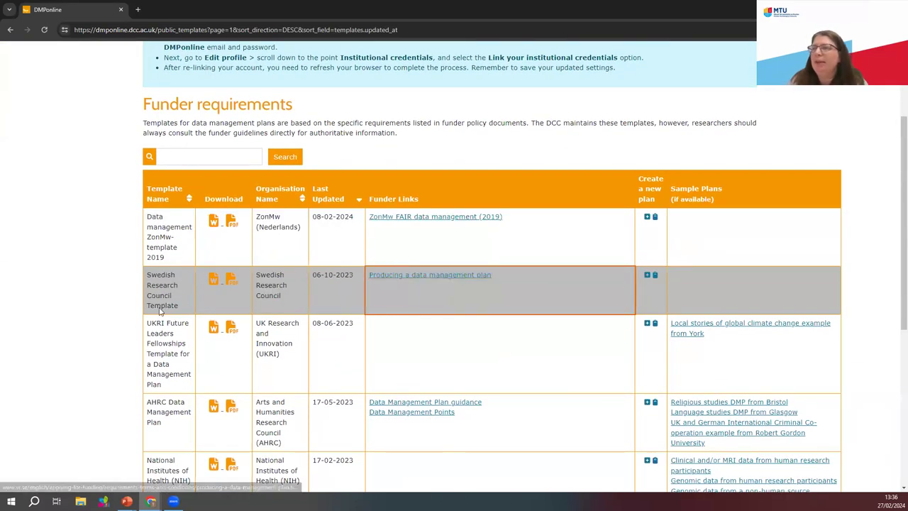
pyautogui.scroll(-3, 348, 251)
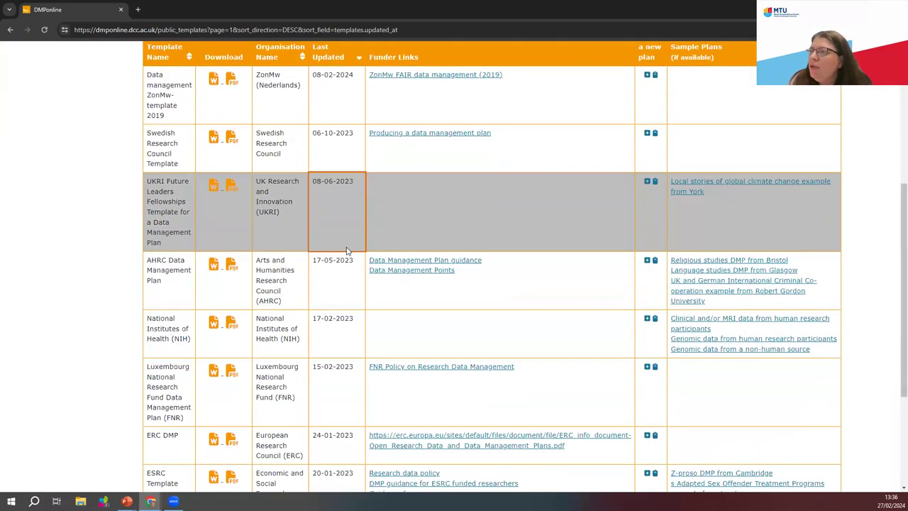
pyautogui.scroll(-2, 347, 251)
pyautogui.scroll(7, 348, 251)
pyautogui.scroll(-5, 348, 251)
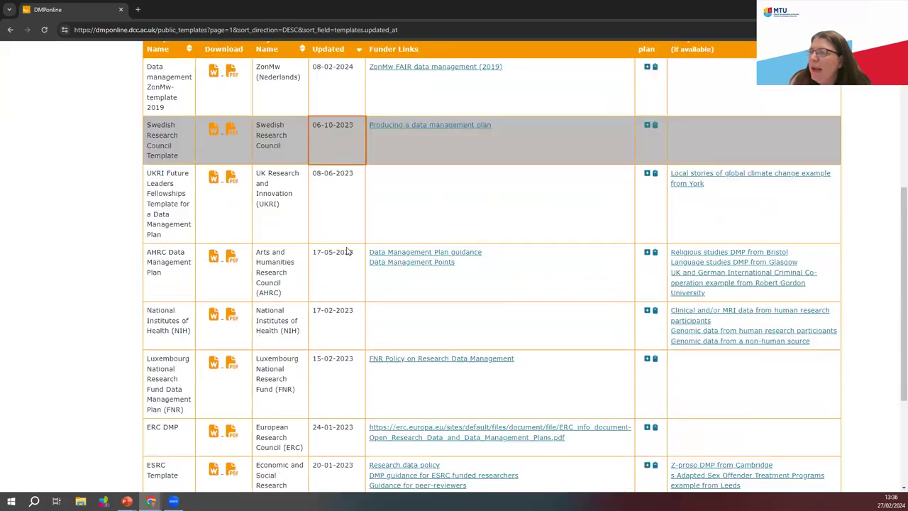
pyautogui.scroll(-1, 348, 251)
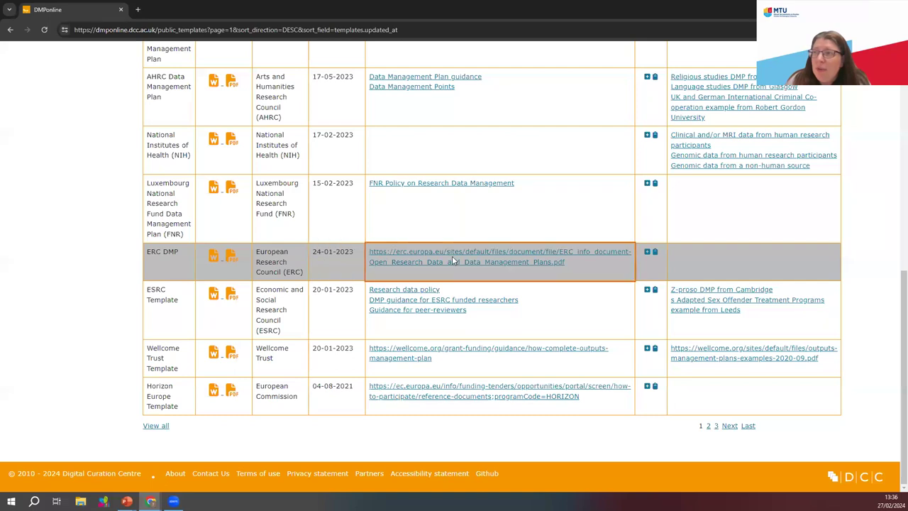
pyautogui.click(231, 255)
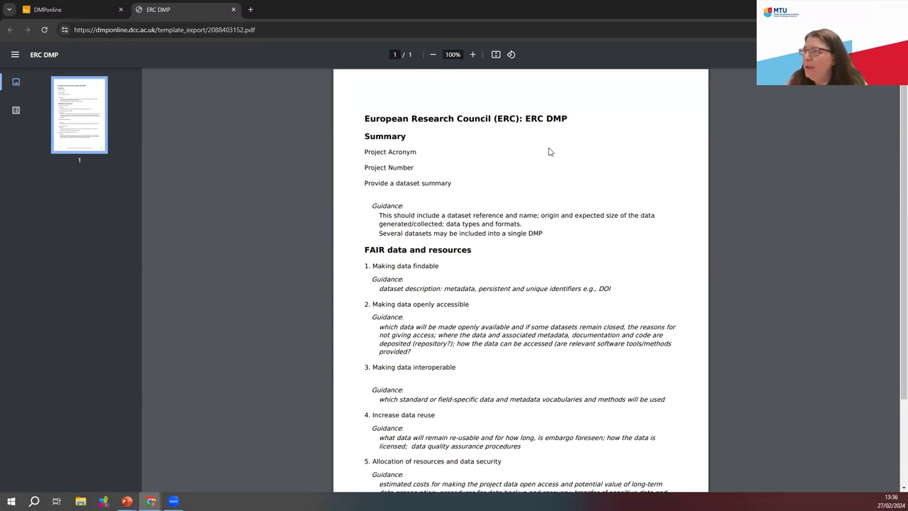
# - Read through the ERC DMP template's summary and its FAIR data and resources guidance
pyautogui.scroll(-1, 497, 152)
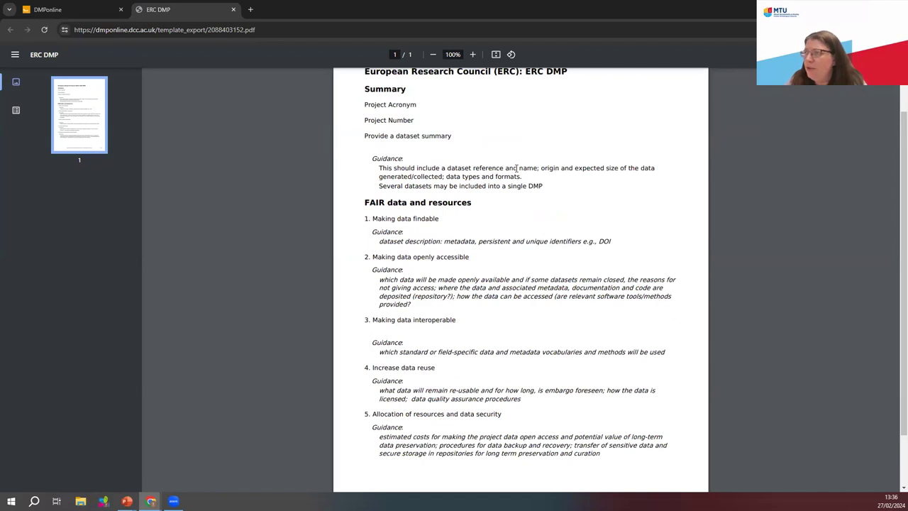
pyautogui.scroll(-1, 515, 167)
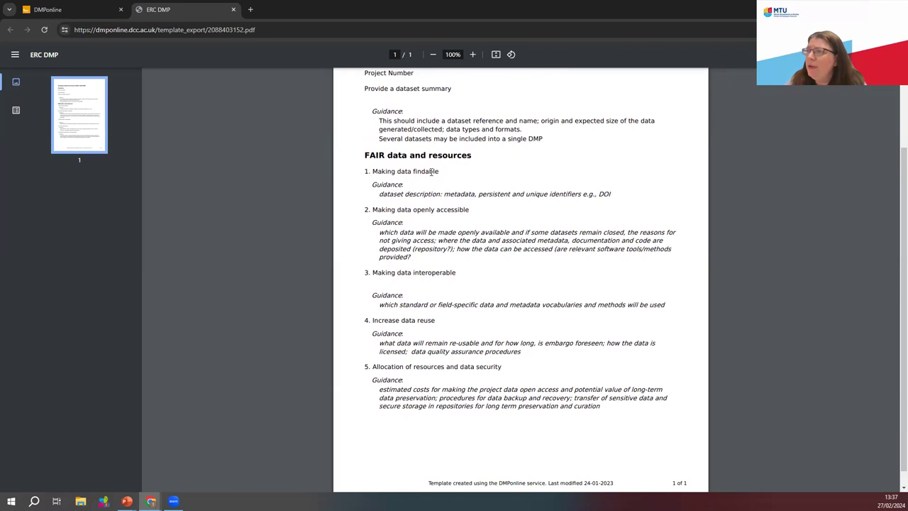
pyautogui.scroll(-1, 503, 286)
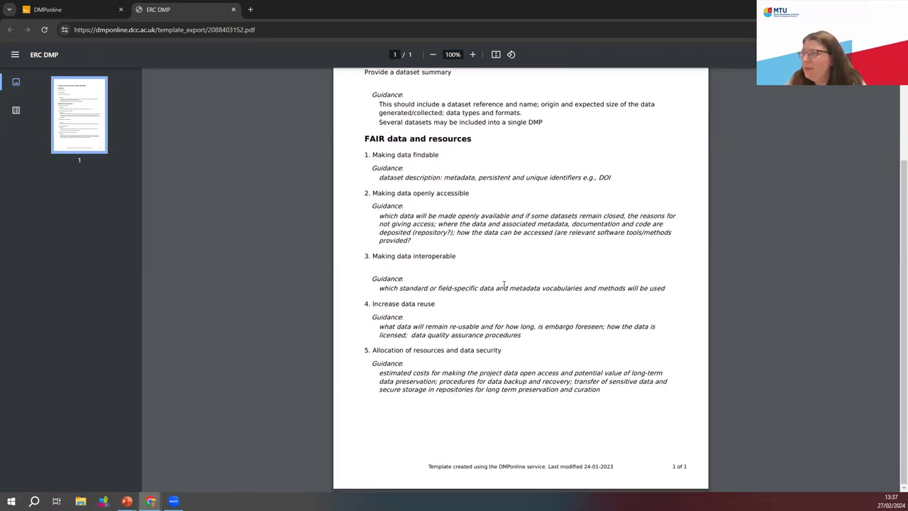
pyautogui.scroll(3, 503, 285)
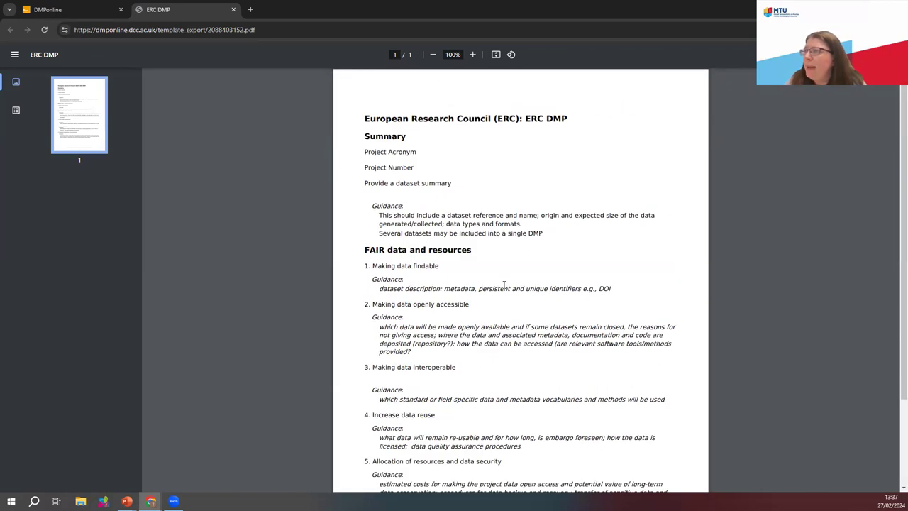
pyautogui.scroll(-3, 504, 285)
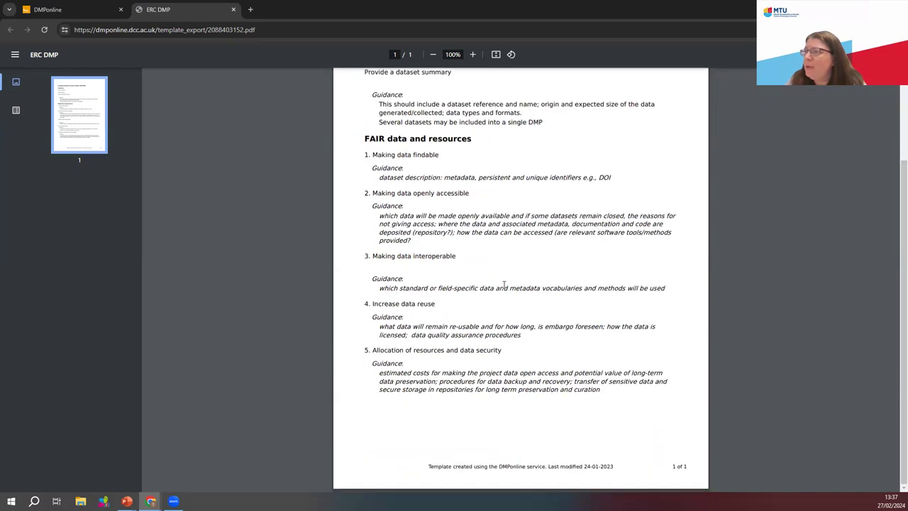
pyautogui.scroll(3, 504, 285)
pyautogui.scroll(-3, 503, 285)
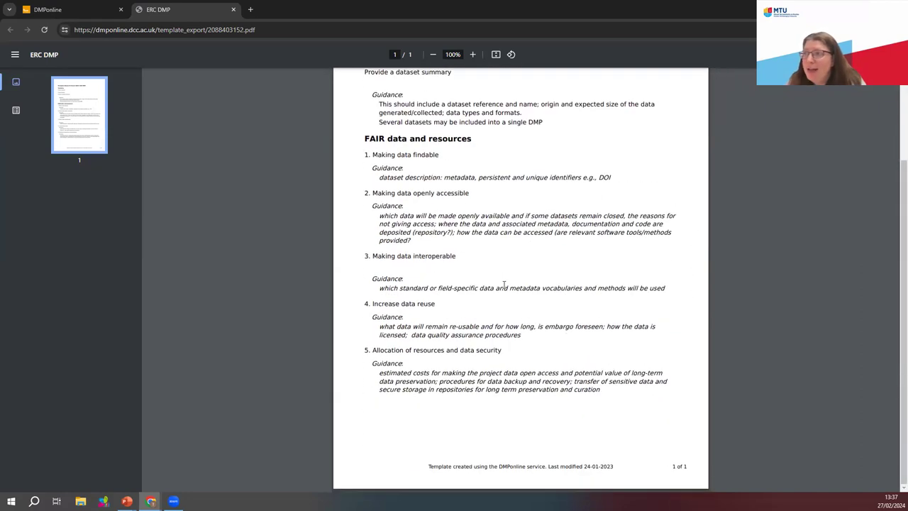
# - Review the ERC DMP template again, from its project summary fields down to the allocation of resources and data security
pyautogui.scroll(3, 503, 284)
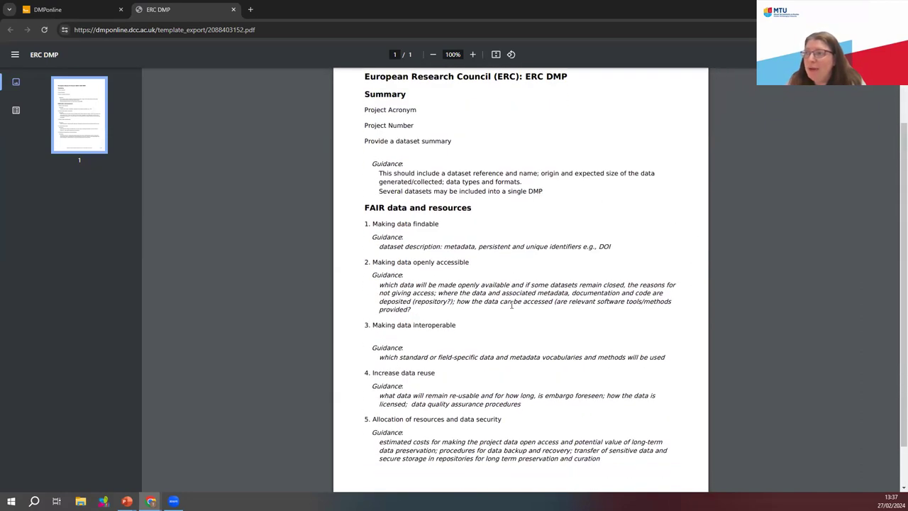
pyautogui.scroll(-3, 511, 304)
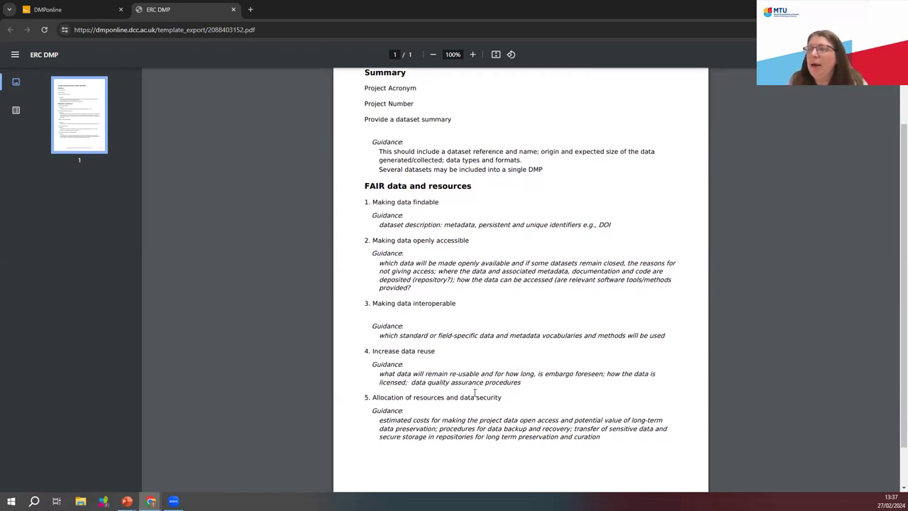
pyautogui.scroll(2, 474, 392)
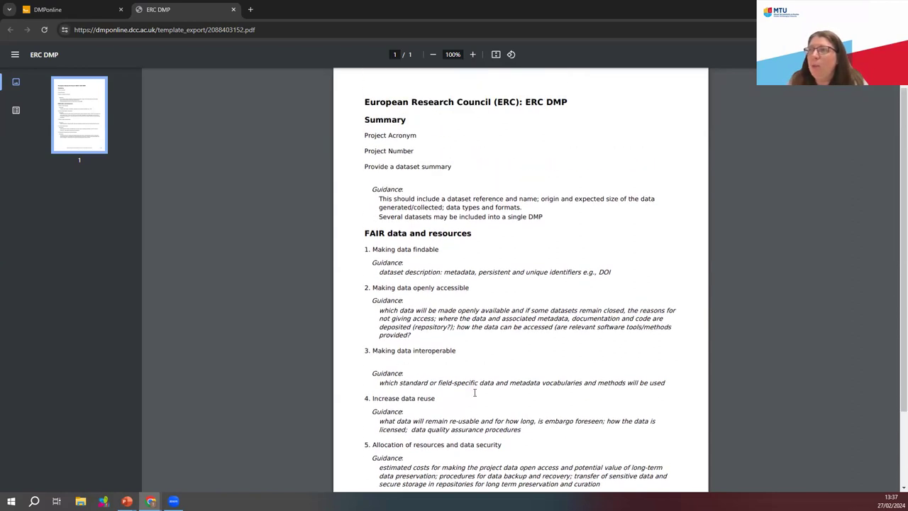
pyautogui.scroll(-3, 497, 288)
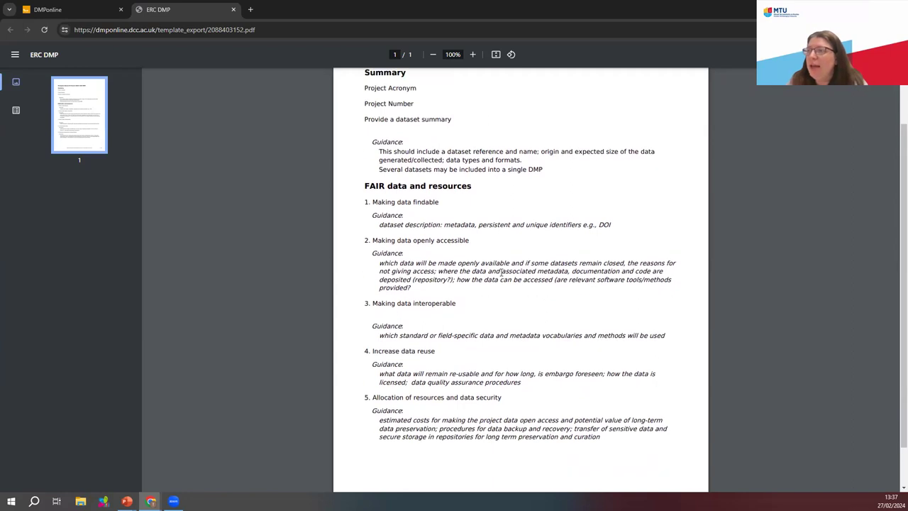
pyautogui.scroll(-2, 500, 273)
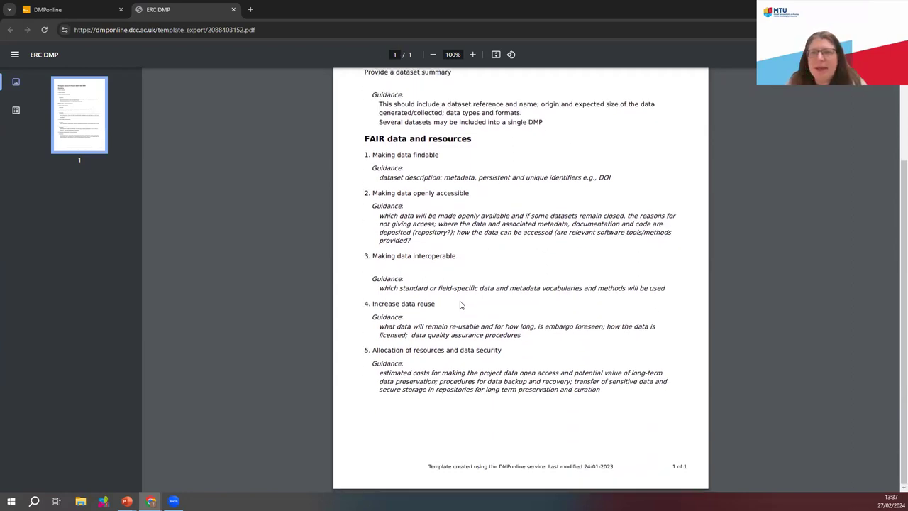
# - Show all funder templates on one page and open the PDF version of the Science Europe template to read its questions
pyautogui.click(54, 9)
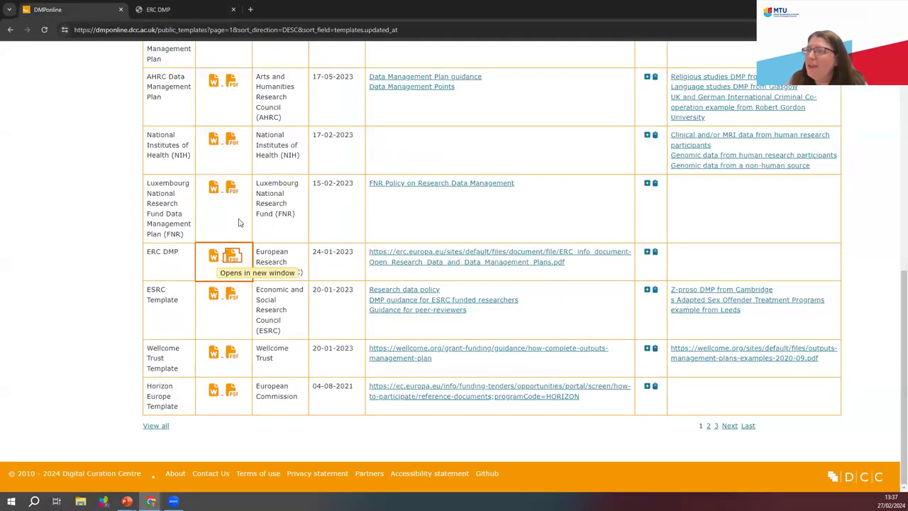
pyautogui.click(167, 425)
pyautogui.scroll(-15, 446, 317)
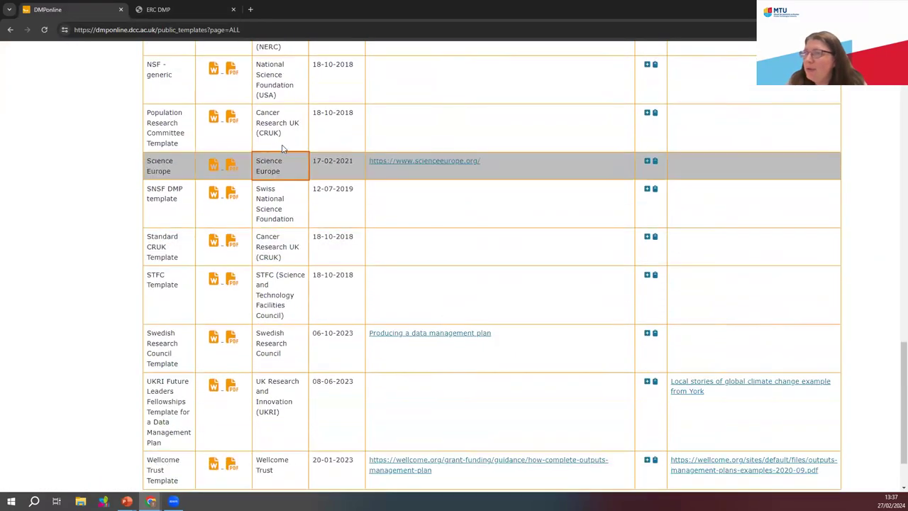
pyautogui.click(232, 168)
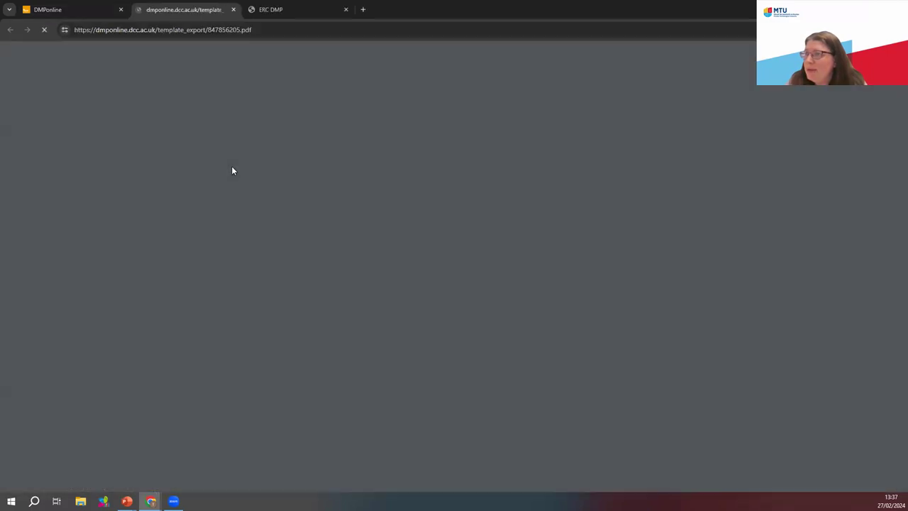
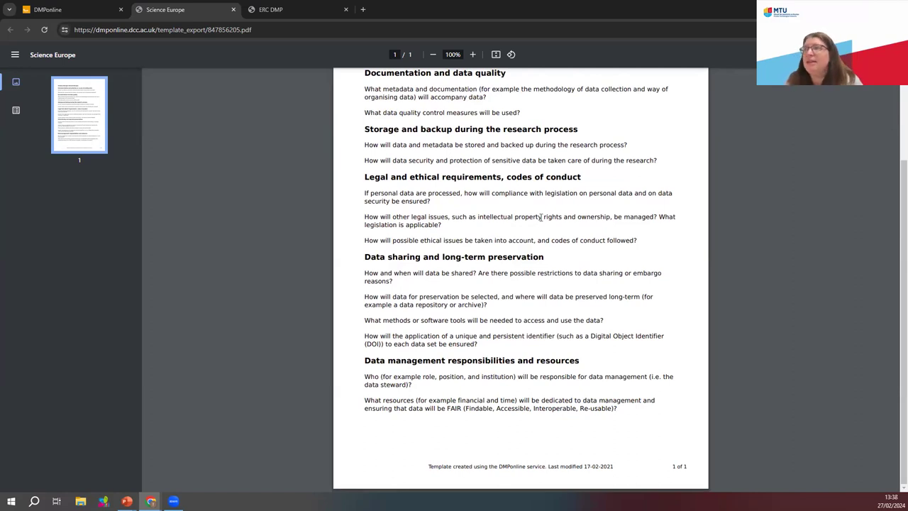
pyautogui.scroll(3, 466, 233)
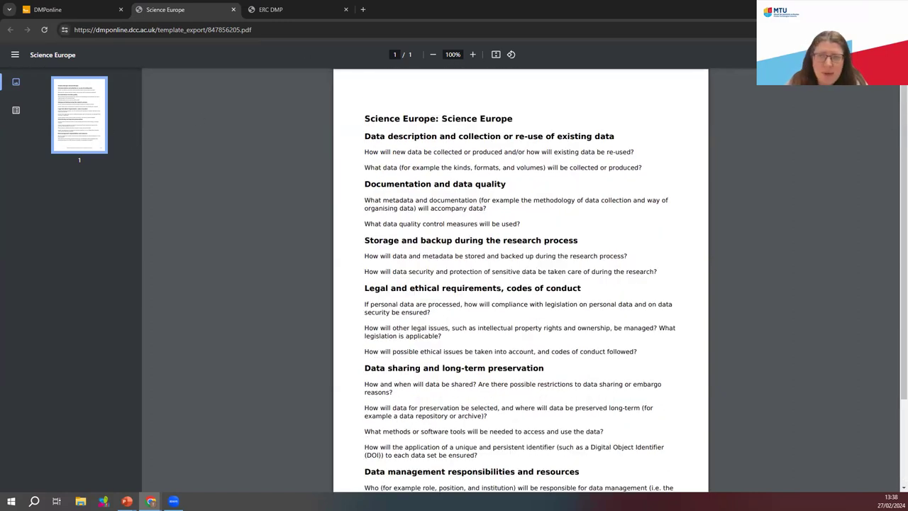
# - Go back to the original funder requirements list, start a new plan and mark it as a mock project
pyautogui.click(79, 11)
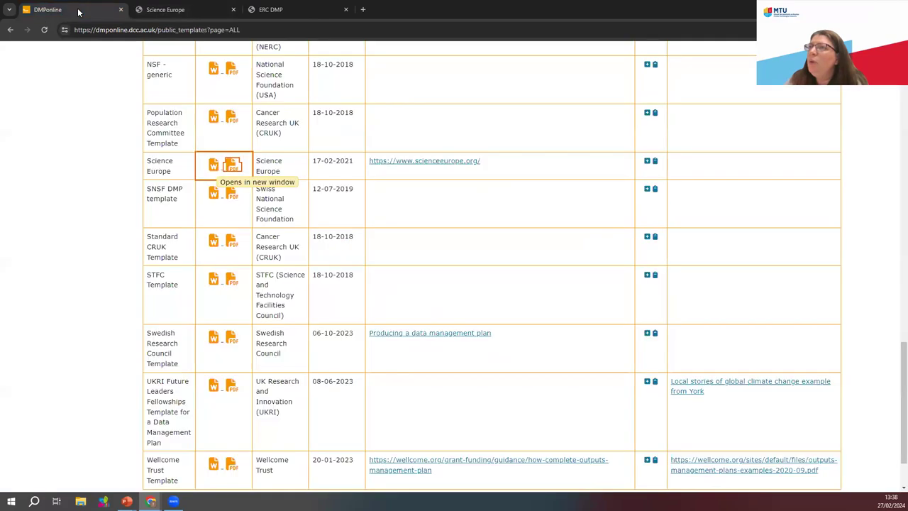
pyautogui.click(11, 31)
pyautogui.click(10, 30)
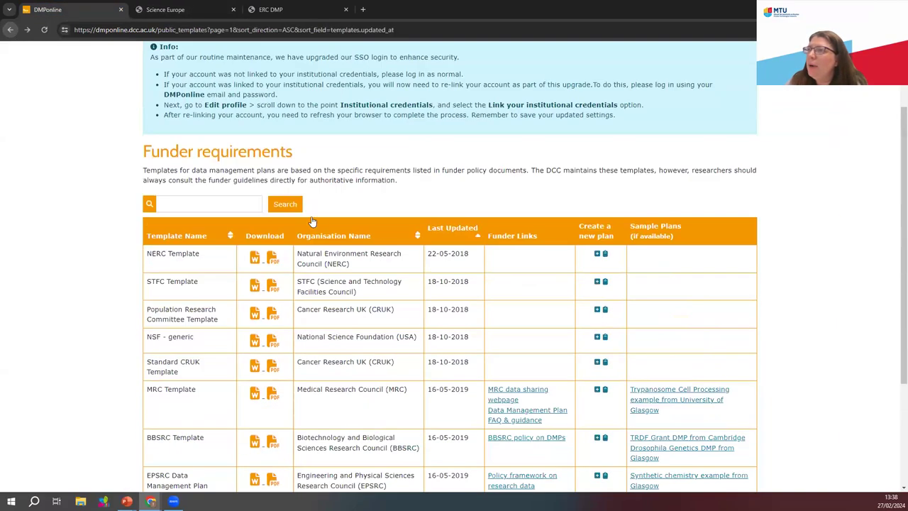
pyautogui.click(10, 31)
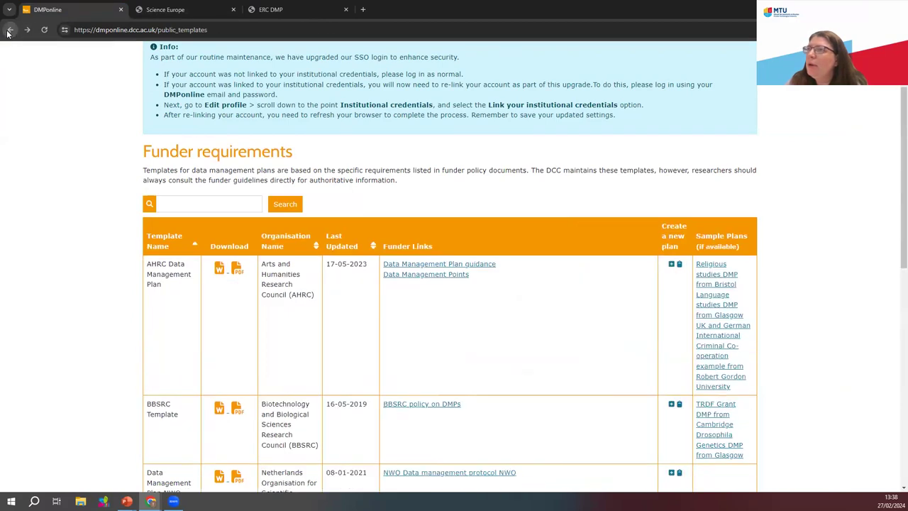
pyautogui.middleClick(417, 158)
pyautogui.scroll(3, 417, 158)
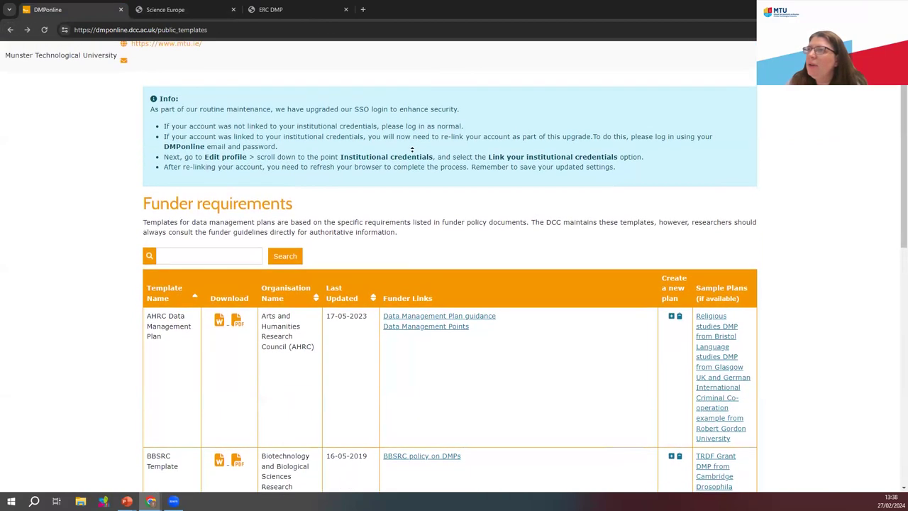
pyautogui.scroll(1, 885, 133)
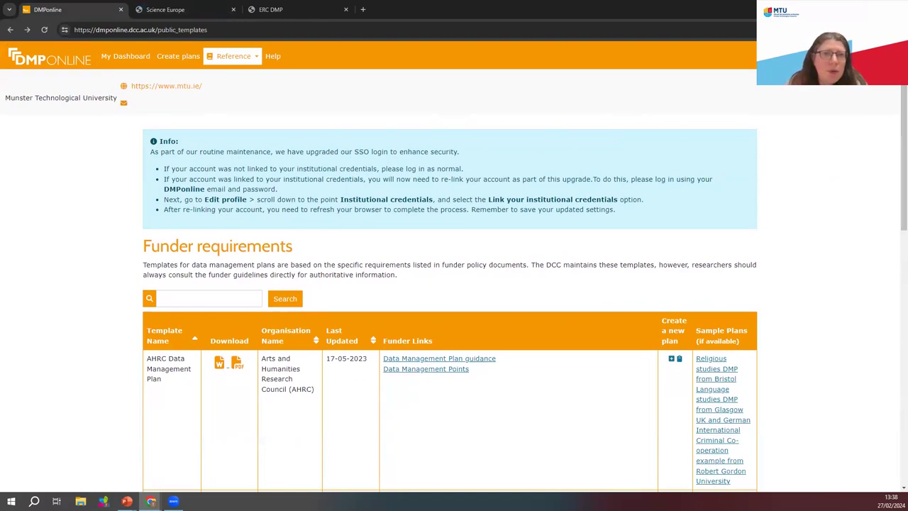
pyautogui.click(183, 60)
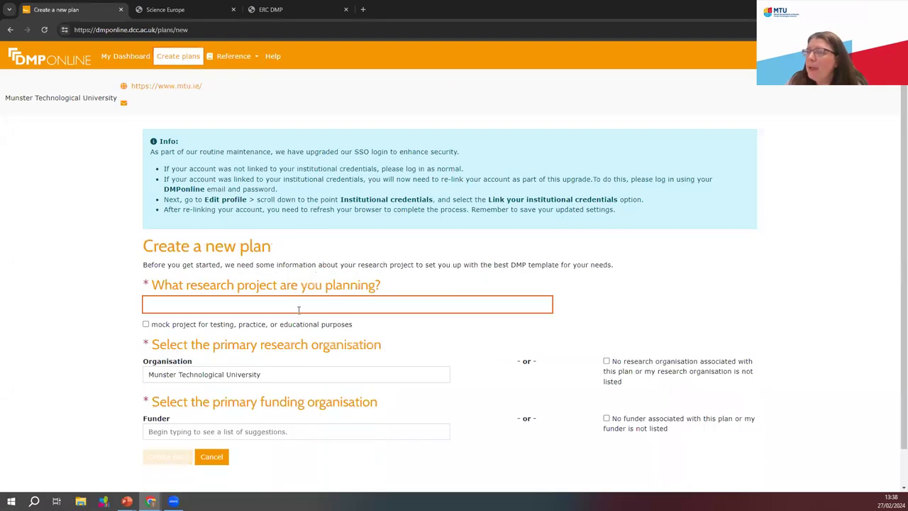
pyautogui.click(146, 324)
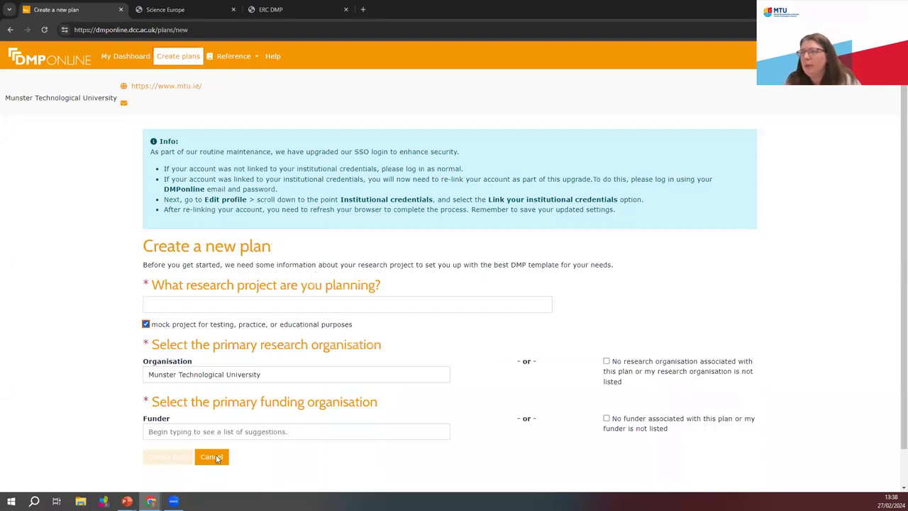
# - Search the funders for "science", select Science Europe as the primary funding organisation and create the plan
pyautogui.click(255, 429)
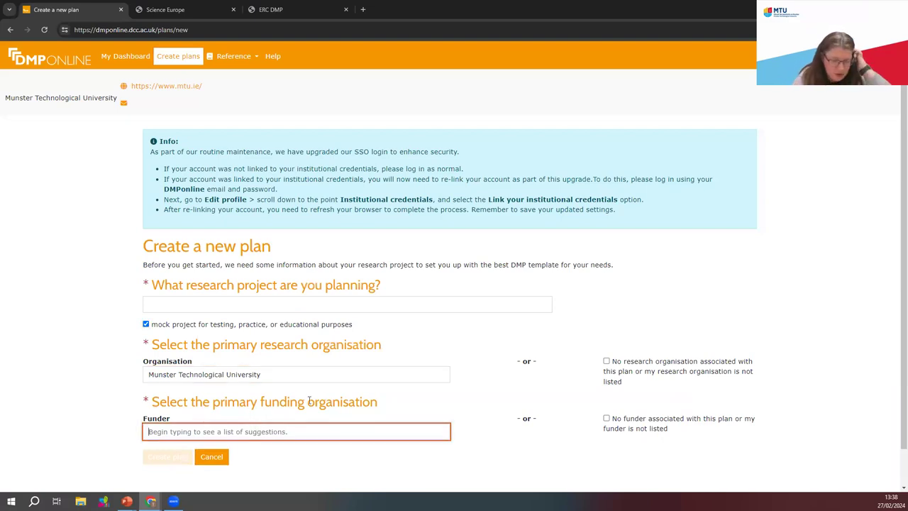
pyautogui.write('science')
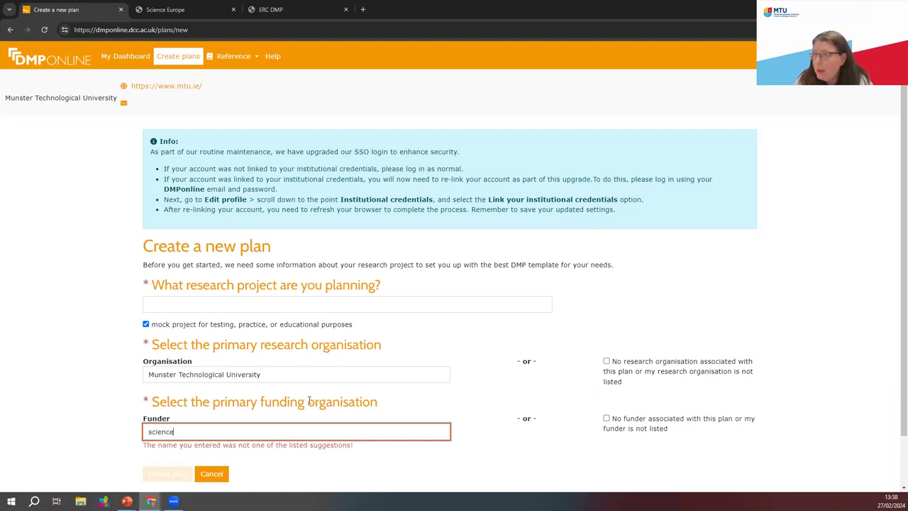
pyautogui.scroll(-1, 312, 401)
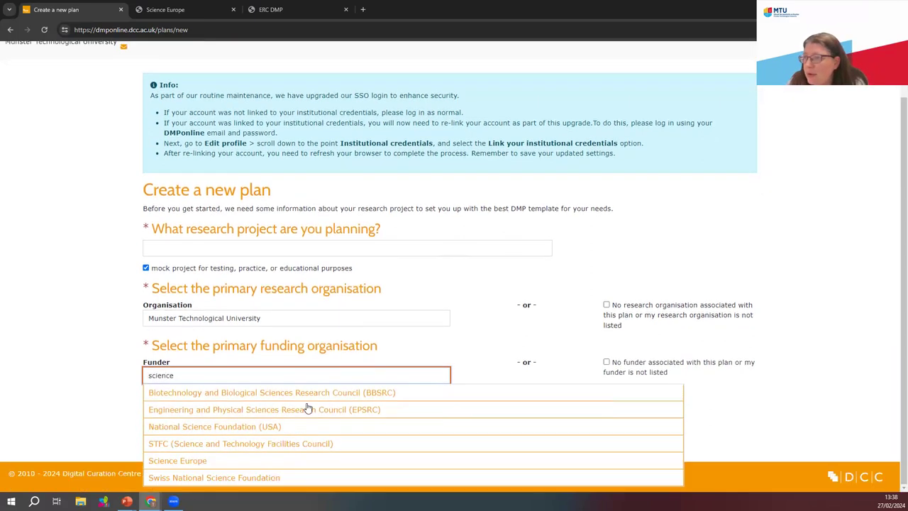
pyautogui.click(227, 460)
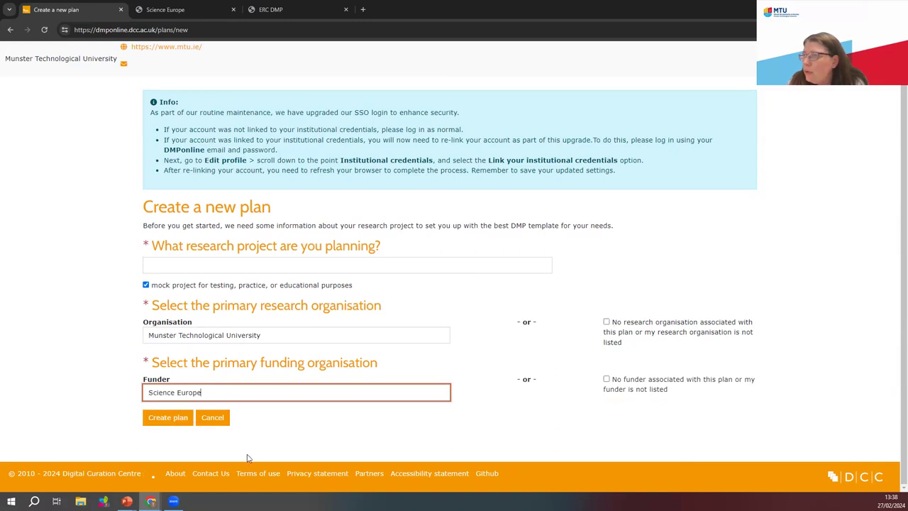
pyautogui.click(163, 420)
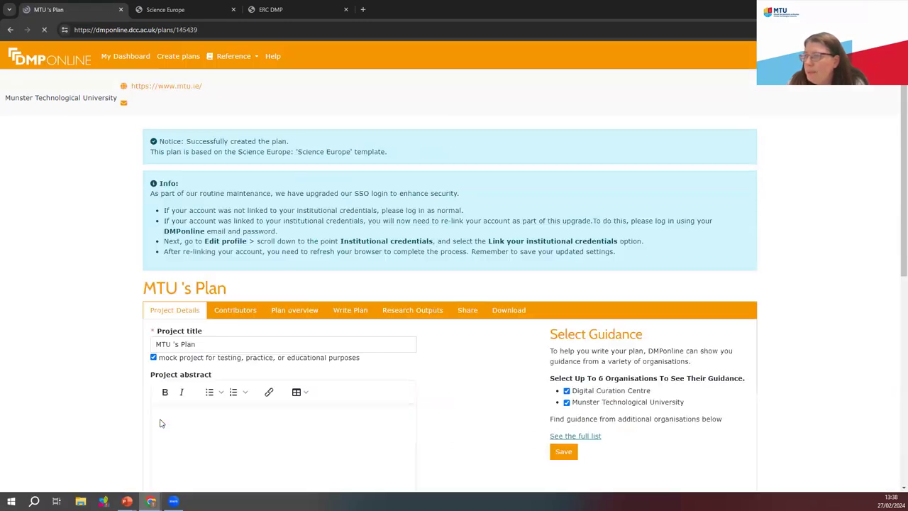
# - Set the research domain in the project details to Agricultural biotechnology and save the plan
pyautogui.scroll(-5, 487, 369)
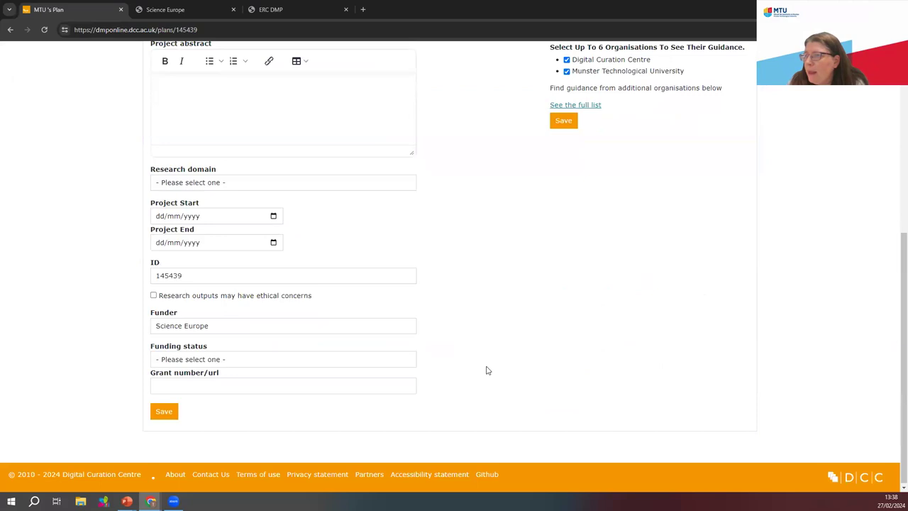
pyautogui.scroll(2, 260, 199)
pyautogui.click(241, 276)
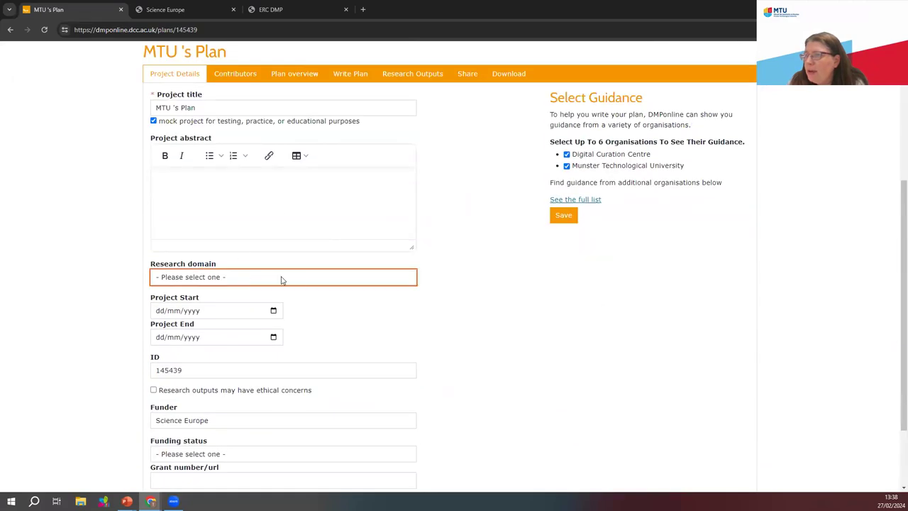
pyautogui.click(284, 281)
pyautogui.click(238, 295)
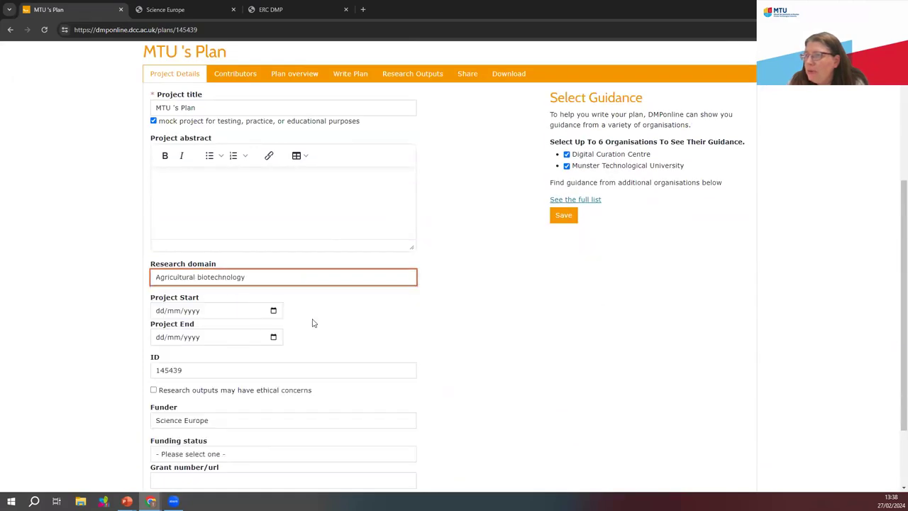
pyautogui.scroll(-3, 265, 385)
pyautogui.click(164, 412)
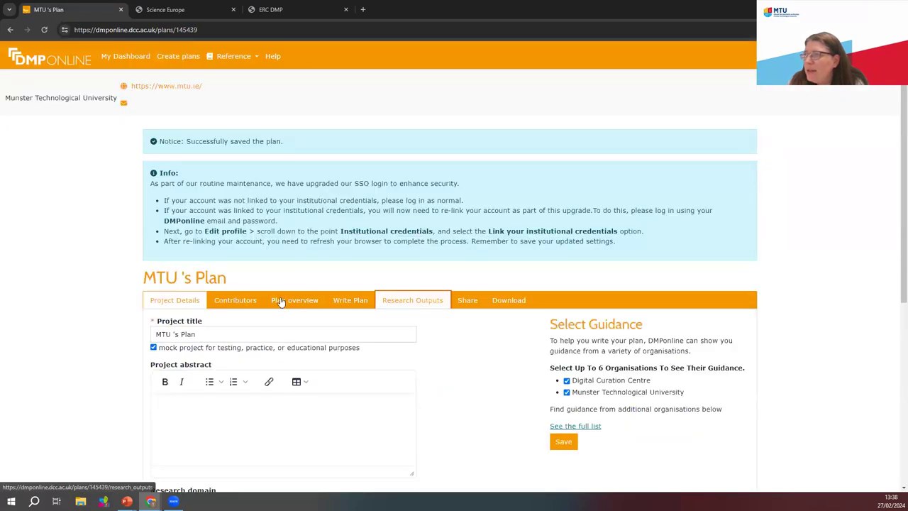
# - Check the plan's contributors page and read through the Science Europe core requirements and questions in the plan overview
pyautogui.click(250, 303)
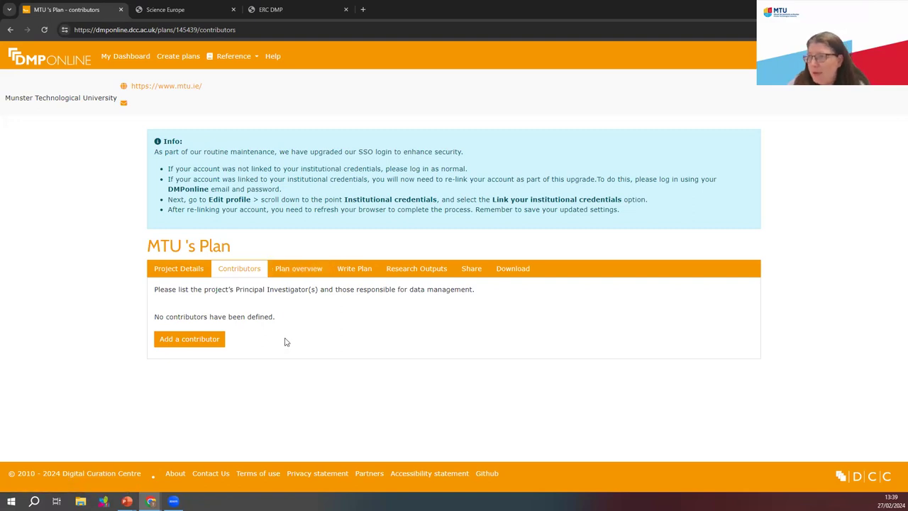
pyautogui.click(300, 268)
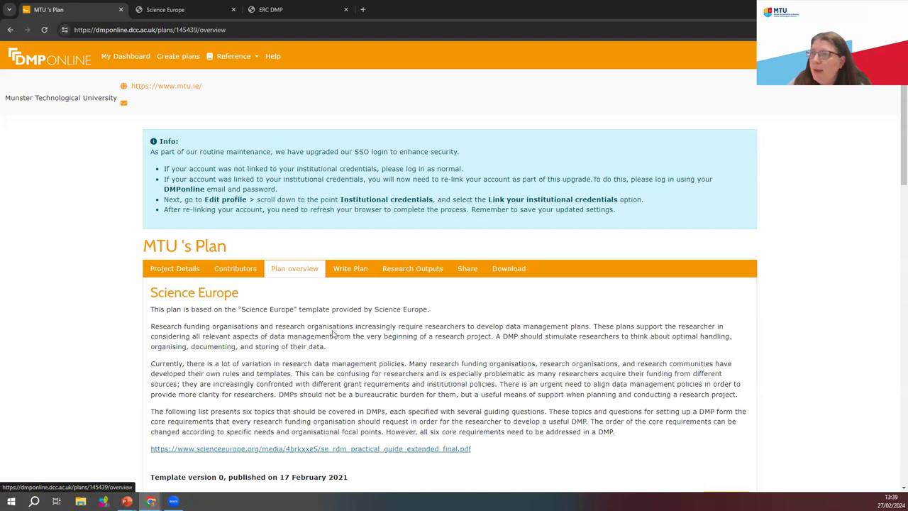
pyautogui.scroll(-1, 332, 331)
pyautogui.scroll(-2, 332, 330)
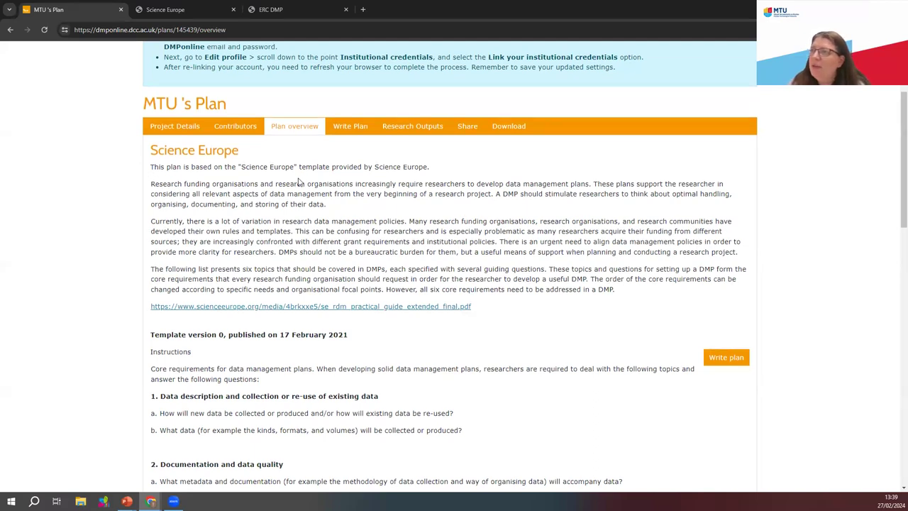
pyautogui.scroll(-5, 353, 177)
pyautogui.scroll(-8, 430, 226)
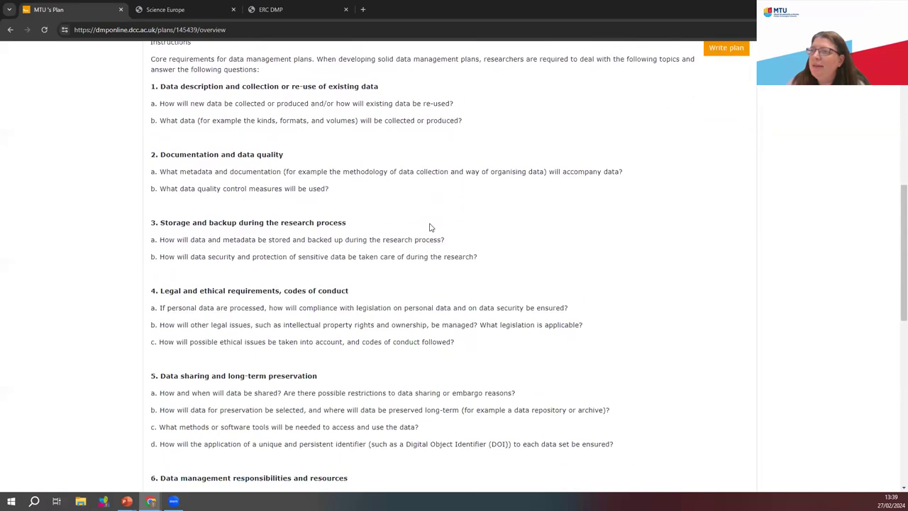
pyautogui.scroll(-2, 429, 227)
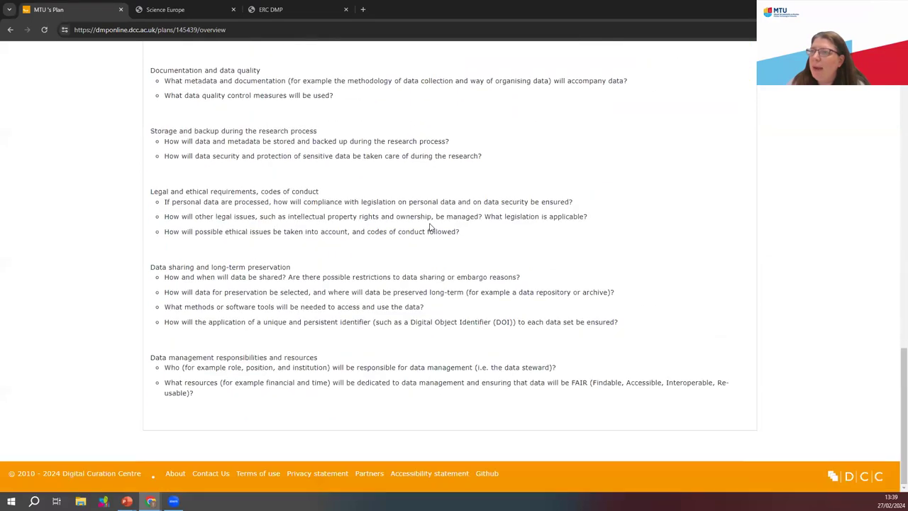
pyautogui.scroll(15, 430, 227)
pyautogui.scroll(2, 375, 239)
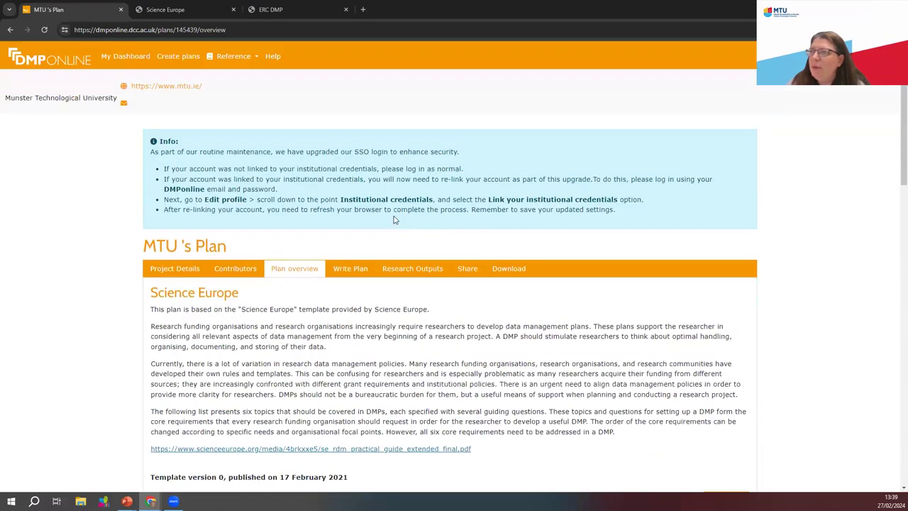
# - Open the plan for writing to bring up its Science Europe question sections
pyautogui.scroll(-4, 375, 239)
pyautogui.scroll(1, 376, 234)
pyautogui.scroll(2, 377, 234)
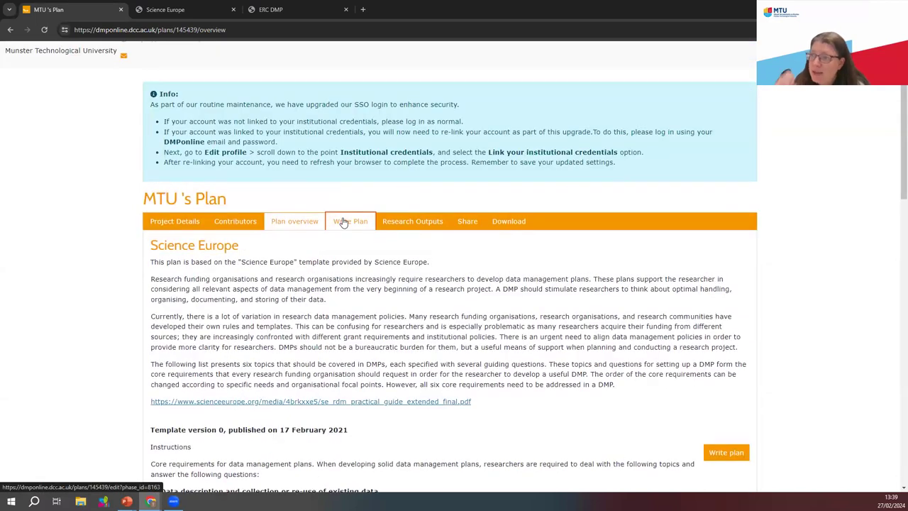
pyautogui.click(343, 223)
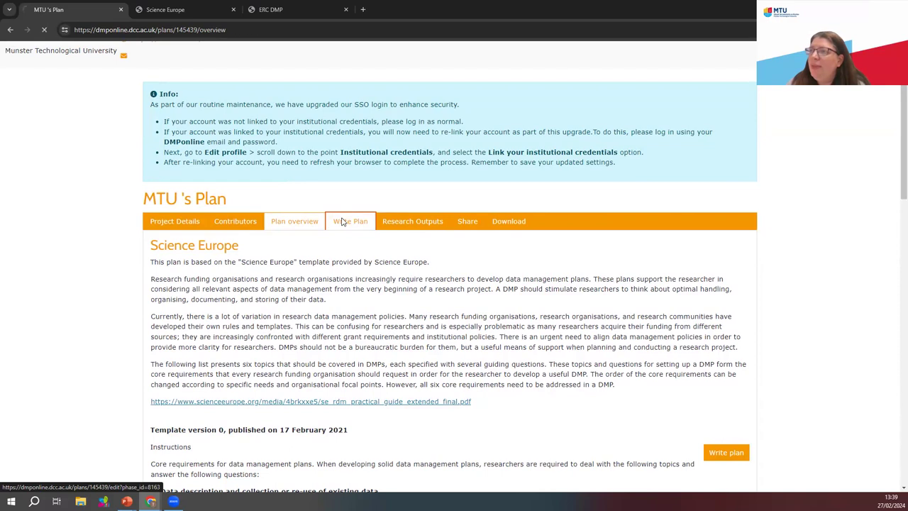
pyautogui.scroll(-2, 397, 220)
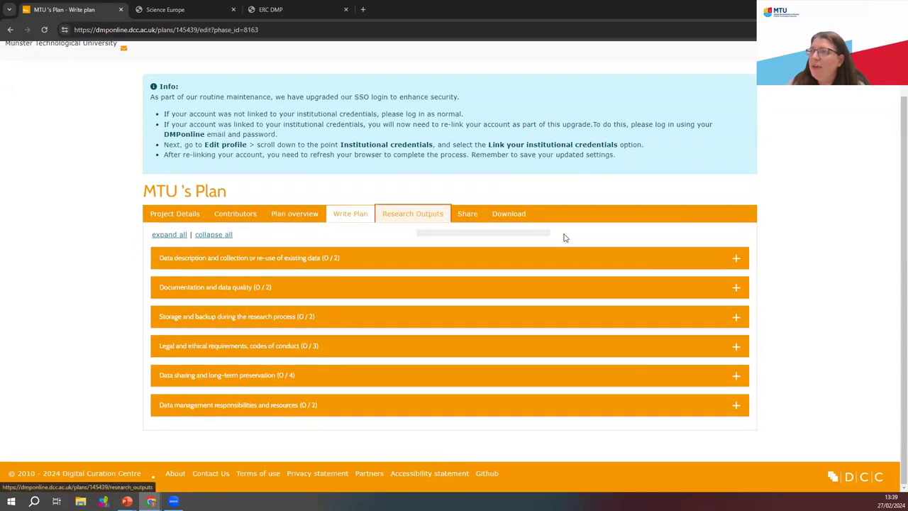
# - Expand the plan's section on data description and collection or re-use of existing data and look through its questions
pyautogui.click(735, 260)
pyautogui.scroll(-3, 449, 293)
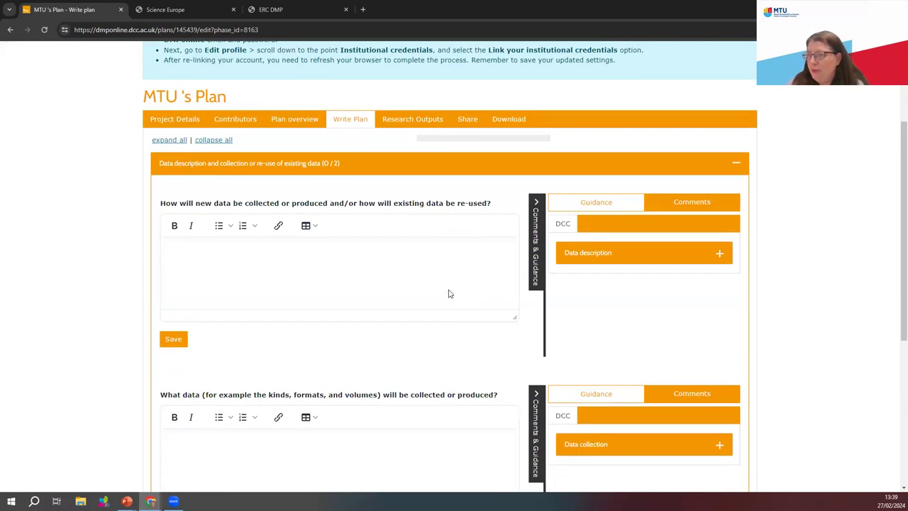
pyautogui.click(368, 261)
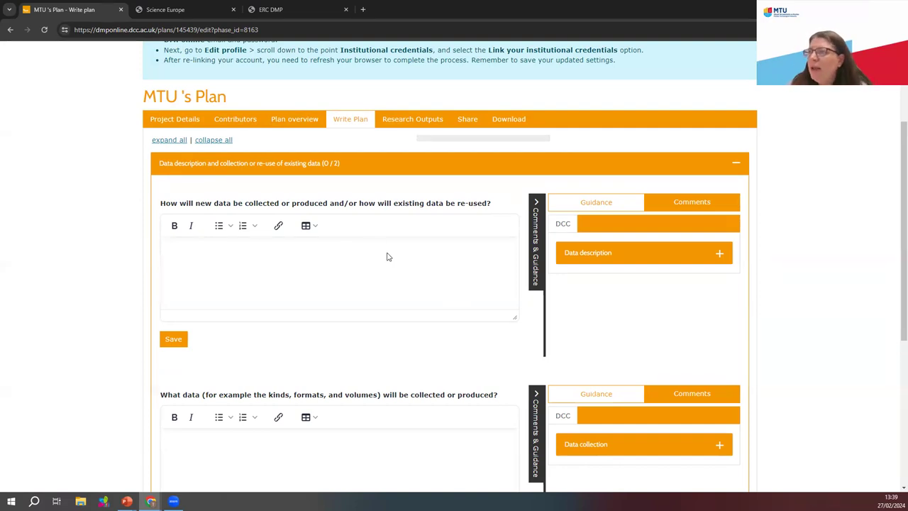
pyautogui.scroll(-5, 385, 257)
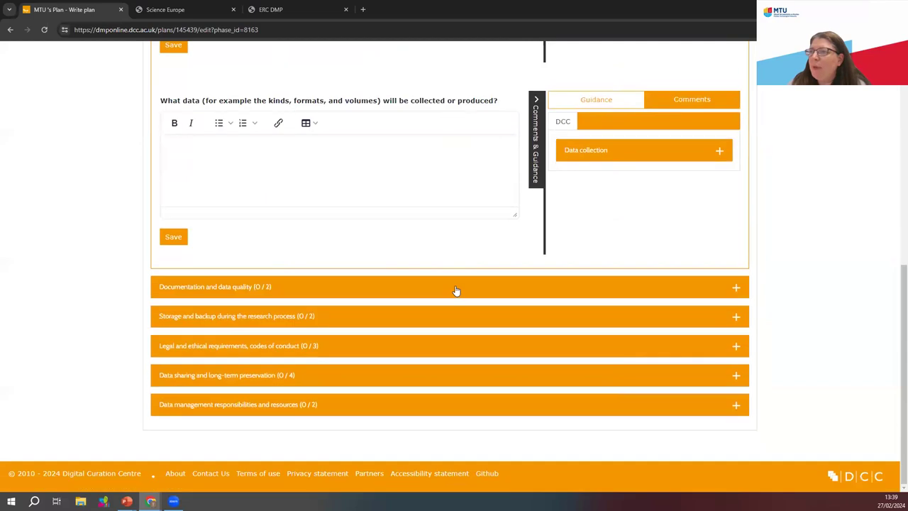
# - Expand the sections on documentation and data quality and on storage and backup, and review their questions
pyautogui.click(733, 289)
pyautogui.scroll(-3, 528, 263)
pyautogui.scroll(-3, 528, 263)
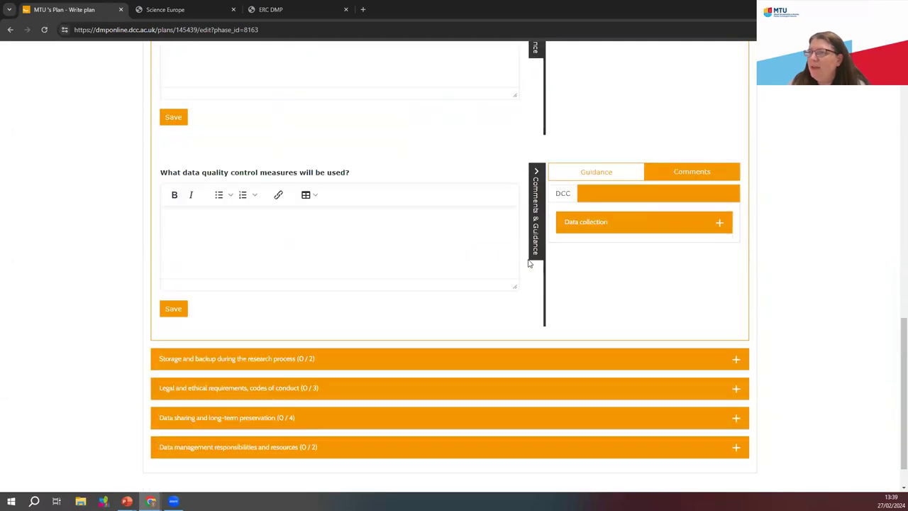
pyautogui.click(703, 312)
pyautogui.scroll(-5, 395, 257)
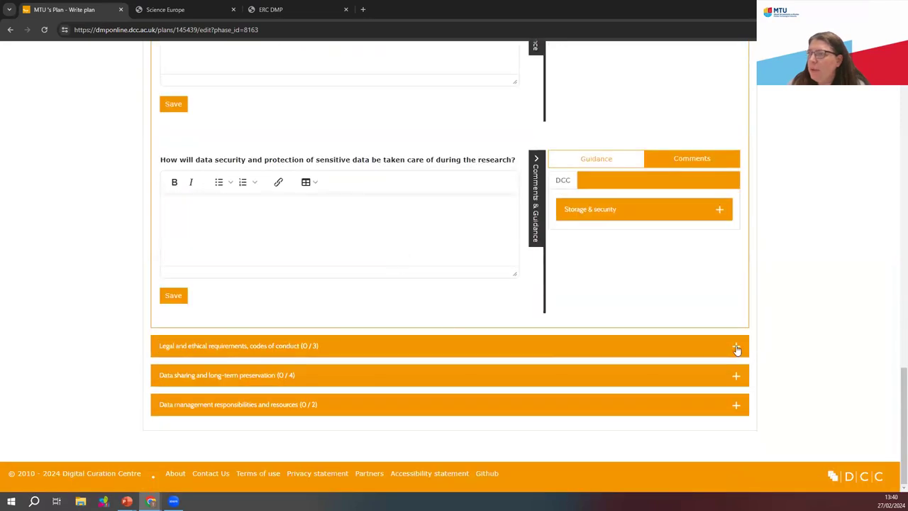
# - Expand the section on legal and ethical requirements and codes of conduct and review its questions
pyautogui.click(736, 347)
pyautogui.scroll(-6, 402, 276)
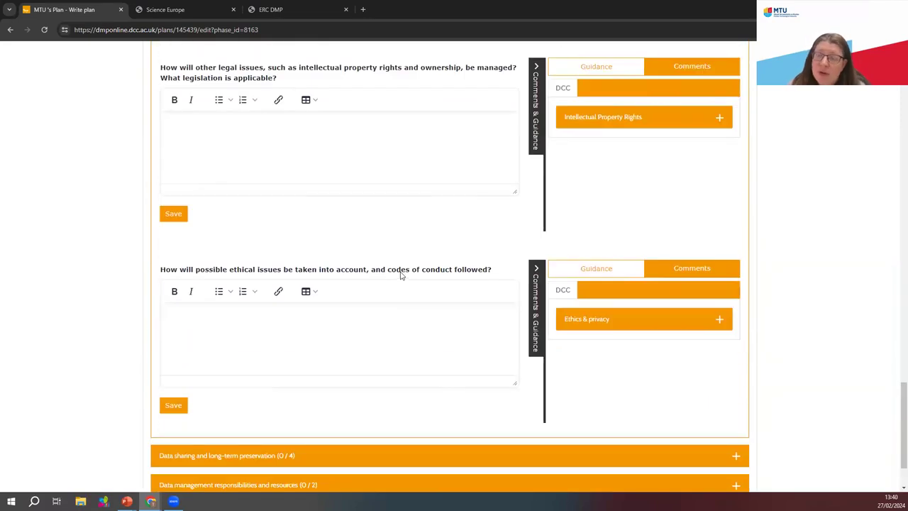
pyautogui.scroll(-2, 400, 273)
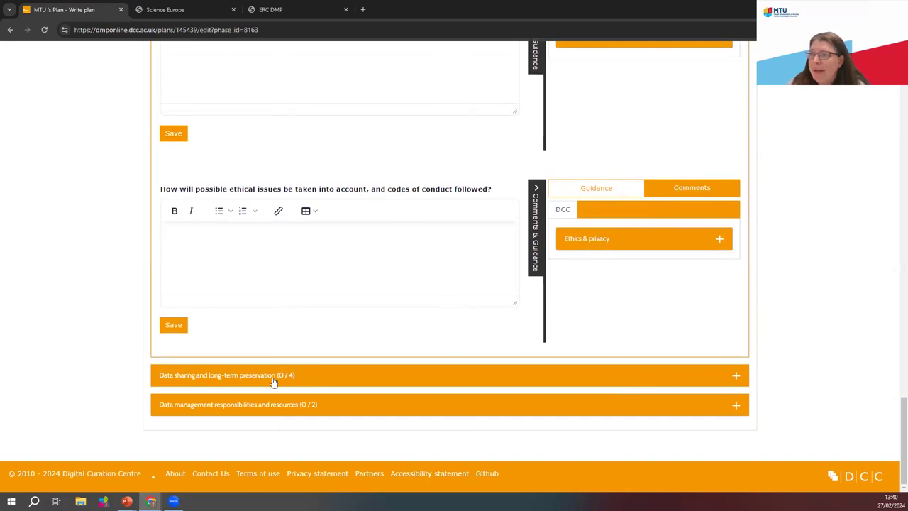
# - Check the plan's research outputs page
pyautogui.scroll(7, 360, 290)
pyautogui.scroll(15, 361, 290)
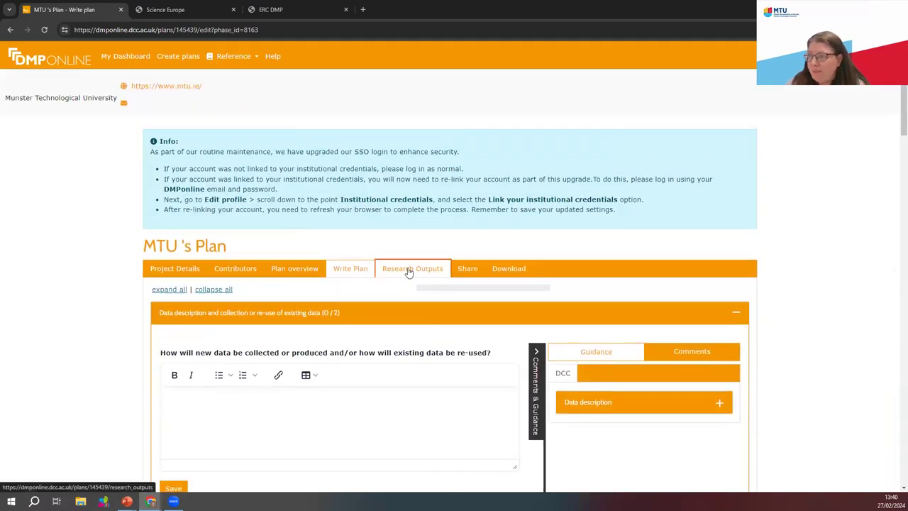
pyautogui.click(408, 272)
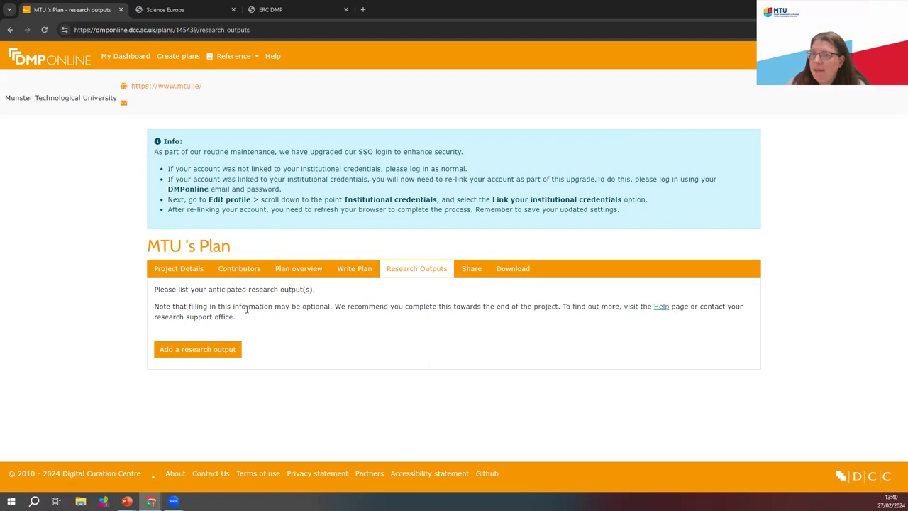
# - Review the plan's sharing page, covering the visibility options, collaborator management and invitation permissions
pyautogui.click(470, 273)
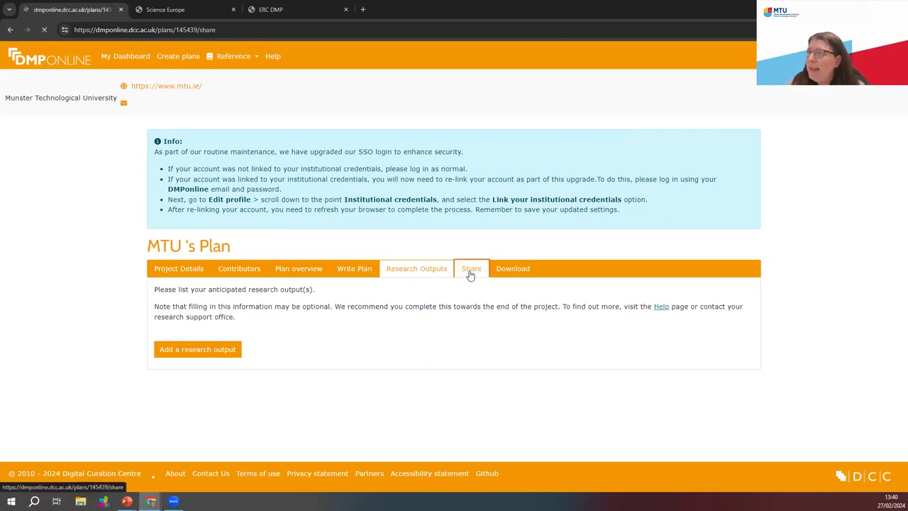
pyautogui.scroll(-2, 320, 316)
pyautogui.scroll(-1, 321, 315)
pyautogui.scroll(2, 320, 316)
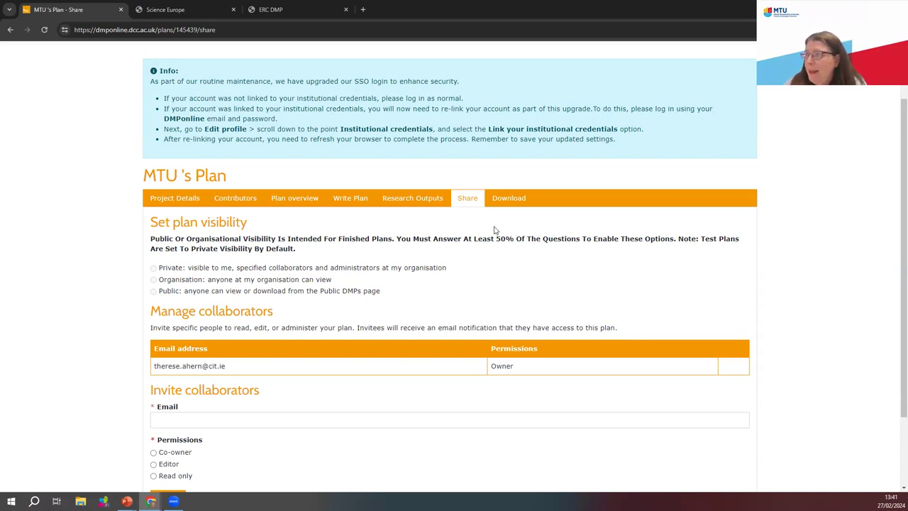
pyautogui.scroll(-1, 495, 230)
pyautogui.scroll(-2, 495, 229)
pyautogui.scroll(5, 494, 229)
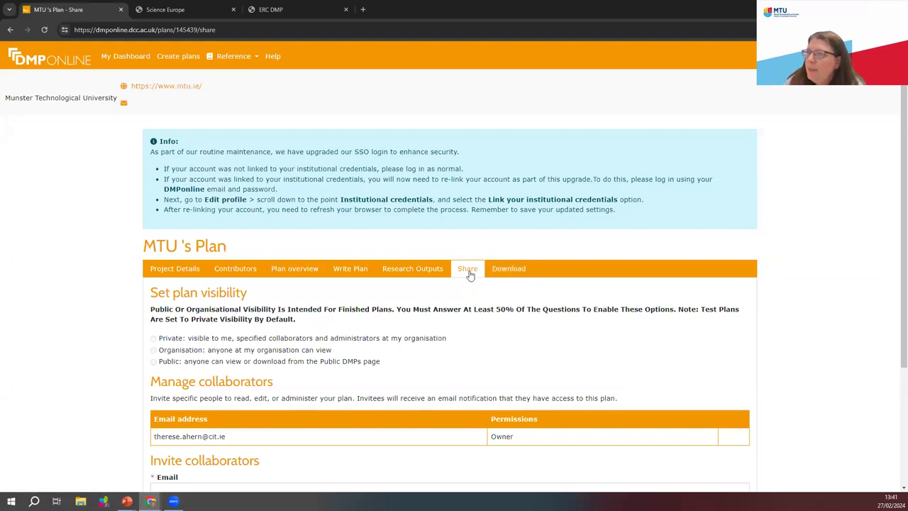
# - Review the plan's download settings, including the available file formats, optional plan components and PDF formatting
pyautogui.click(507, 269)
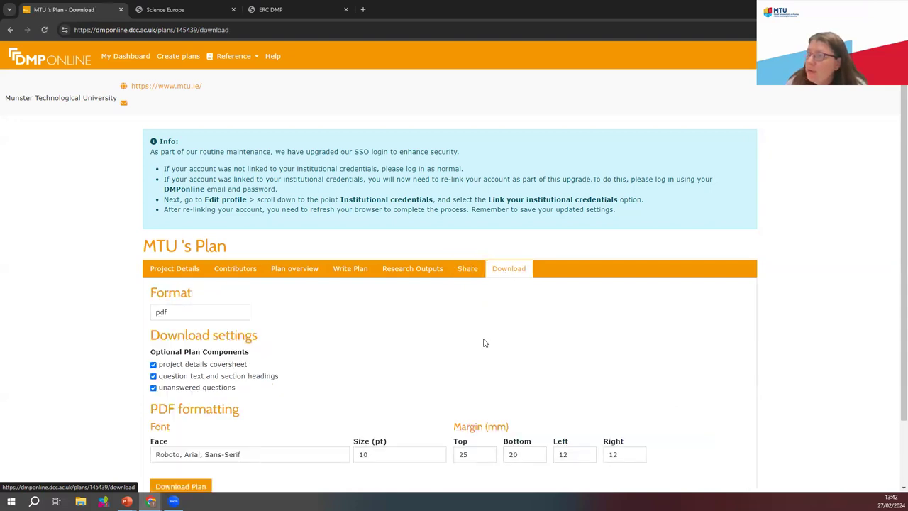
pyautogui.scroll(-1, 484, 343)
pyautogui.scroll(1, 485, 342)
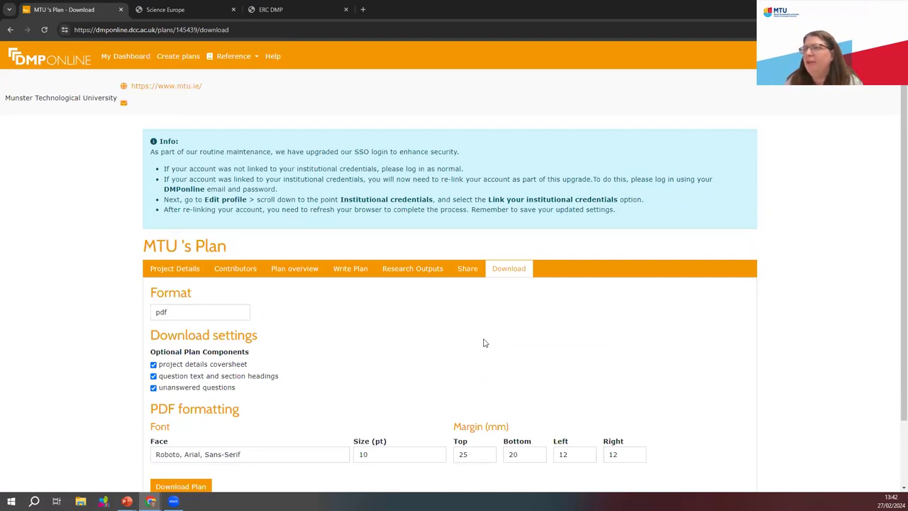
pyautogui.click(222, 317)
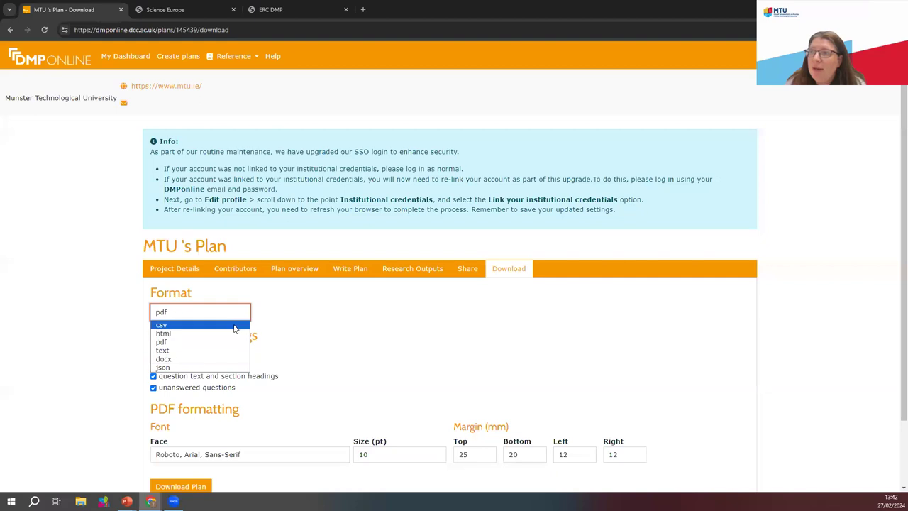
pyautogui.click(465, 335)
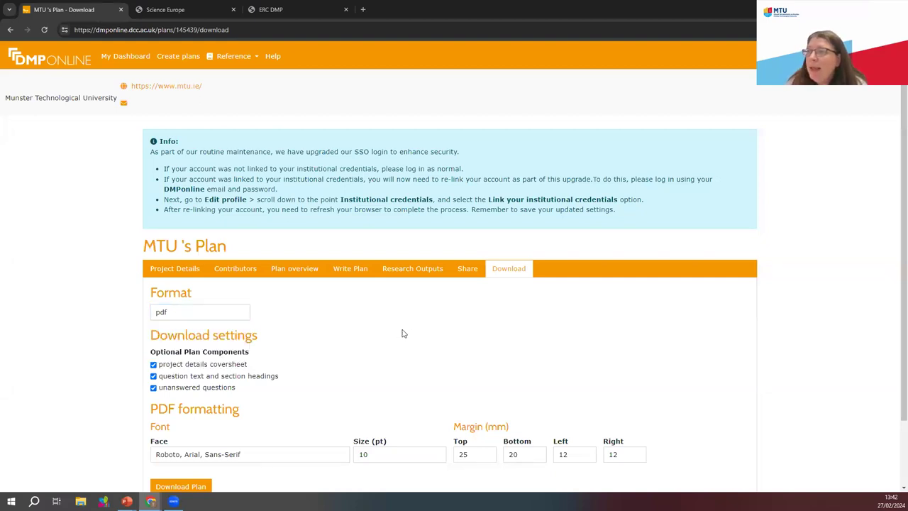
pyautogui.scroll(-2, 401, 333)
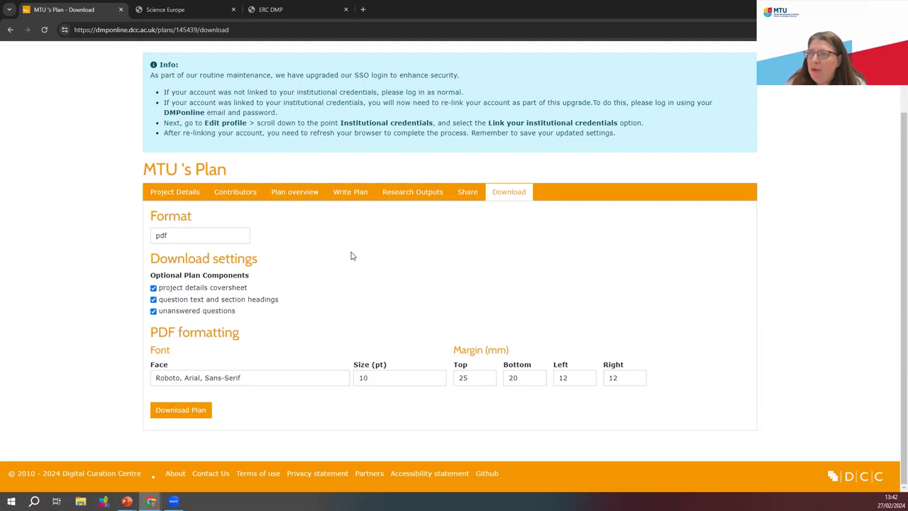
pyautogui.scroll(2, 351, 256)
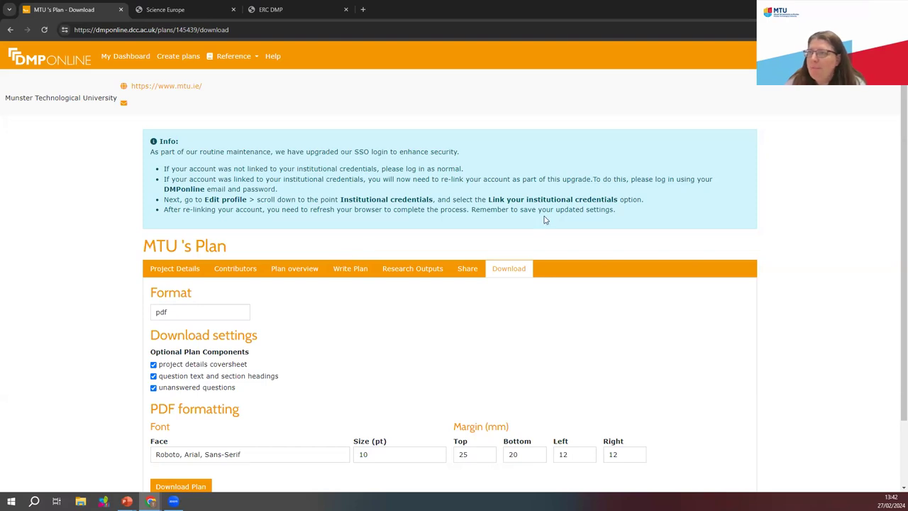
# - Open the list of public DMPs, look through its first page and request all entries
pyautogui.click(259, 62)
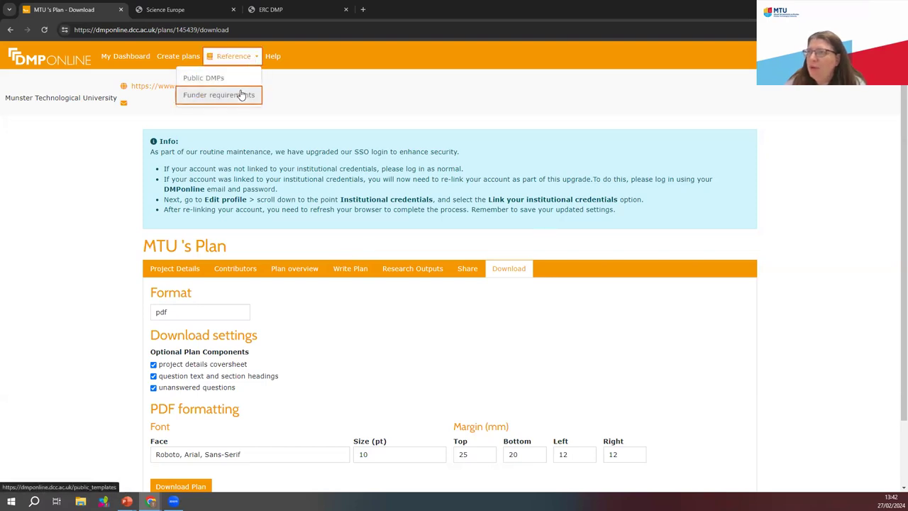
pyautogui.click(233, 76)
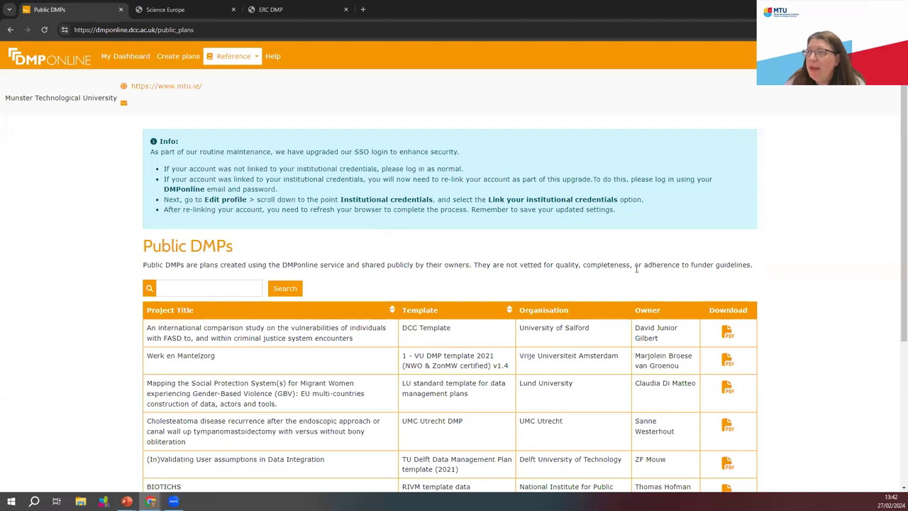
pyautogui.scroll(-2, 838, 287)
pyautogui.scroll(-3, 838, 287)
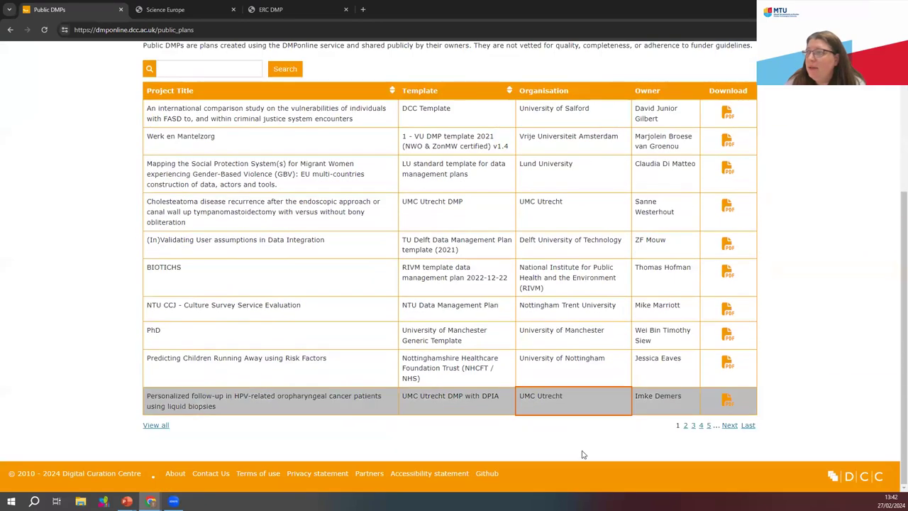
pyautogui.click(155, 425)
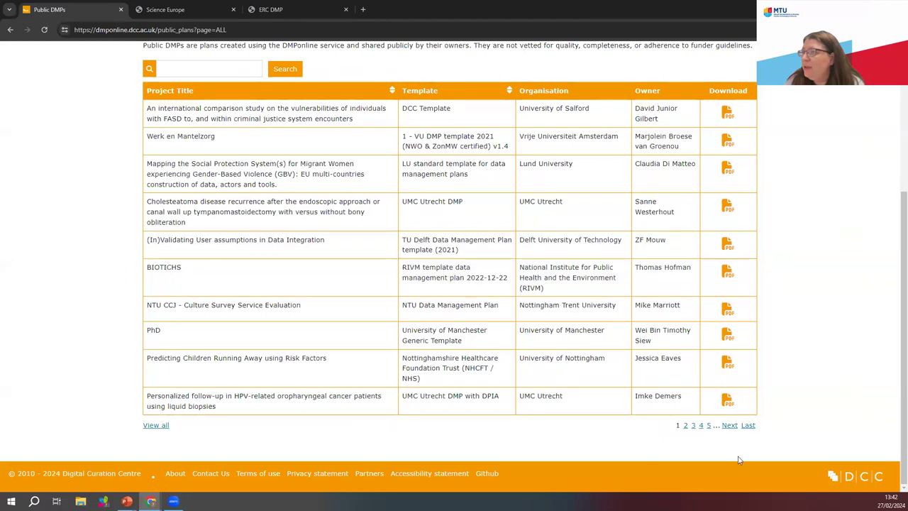
# - Go to page 4 of the public DMPs and look over the listed projects, templates and organisations
pyautogui.click(701, 425)
pyautogui.scroll(-2, 520, 361)
pyautogui.scroll(-2, 520, 362)
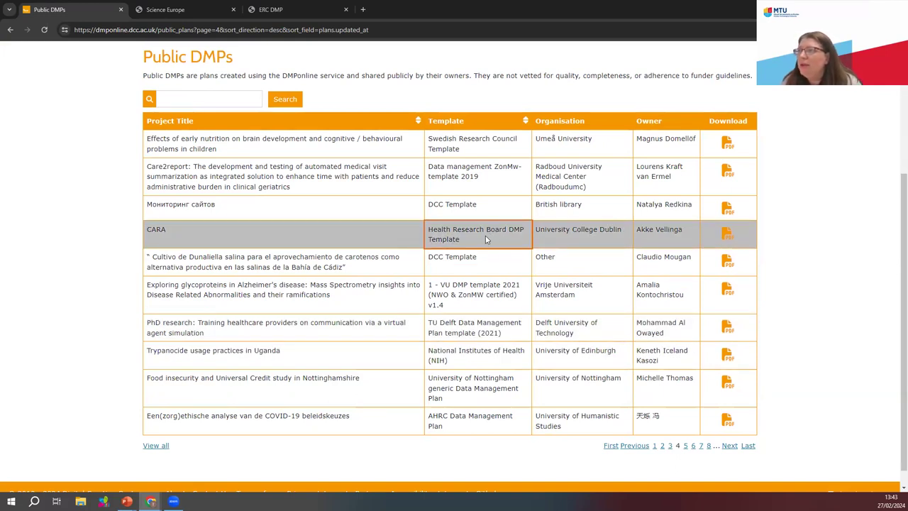
pyautogui.scroll(-1, 501, 268)
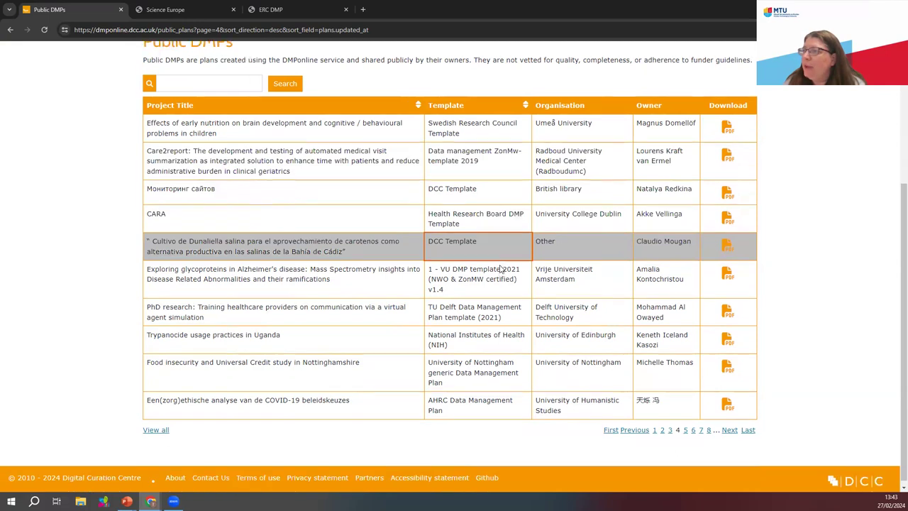
pyautogui.scroll(2, 500, 268)
pyautogui.scroll(-2, 501, 269)
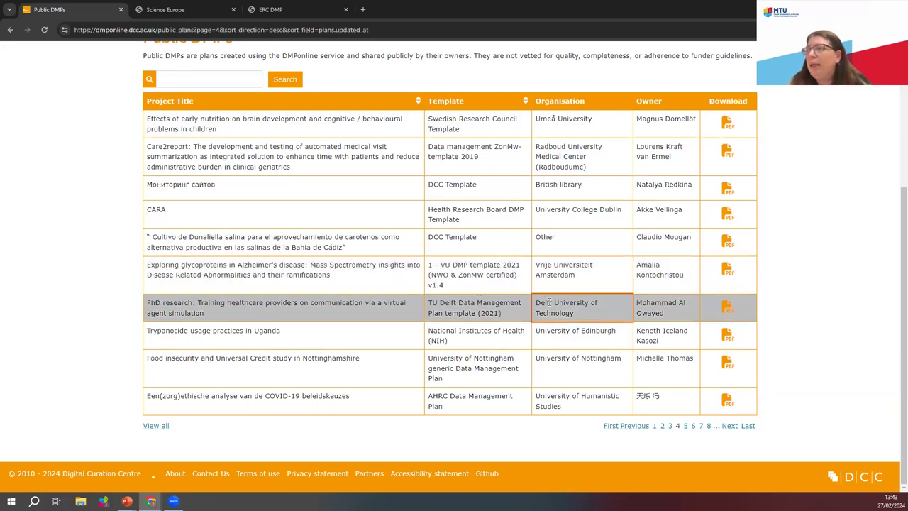
pyautogui.scroll(3, 545, 302)
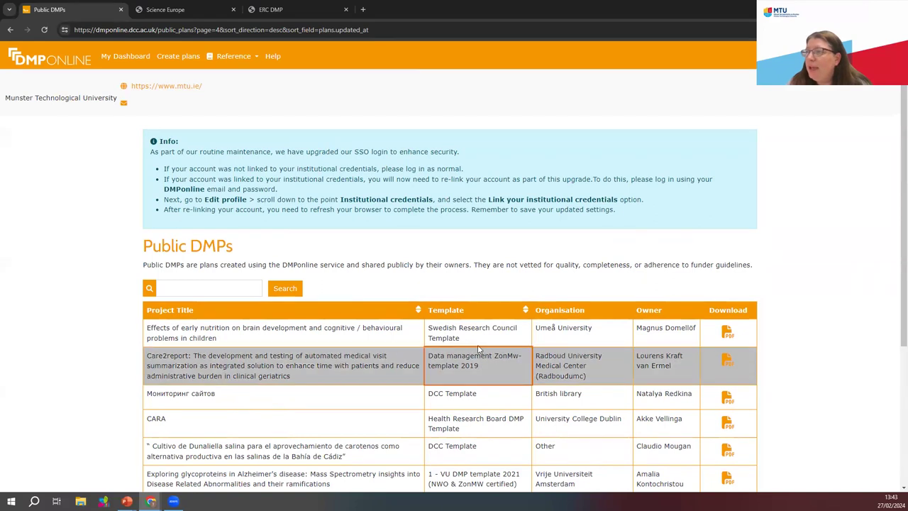
# - Open the PDF of the public CARA plan based on the Health Research Board template, read through it and go to its second page
pyautogui.scroll(-2, 479, 349)
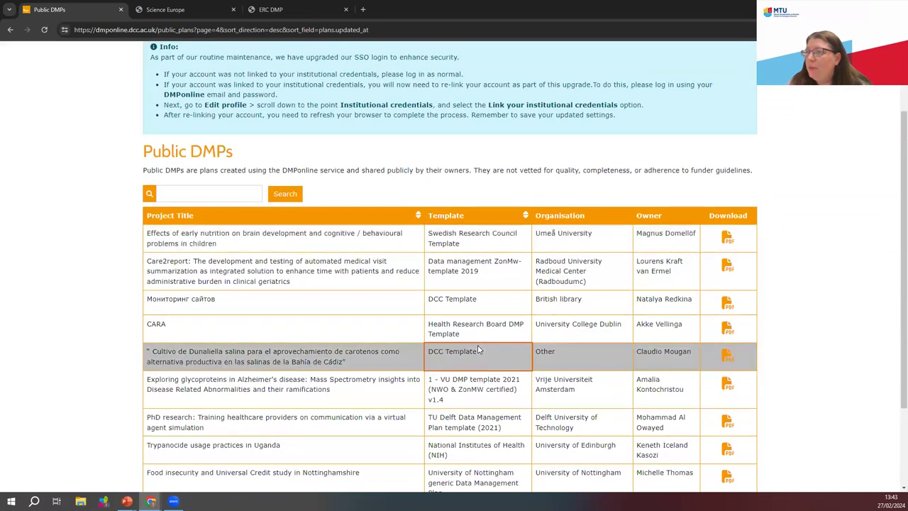
pyautogui.click(726, 328)
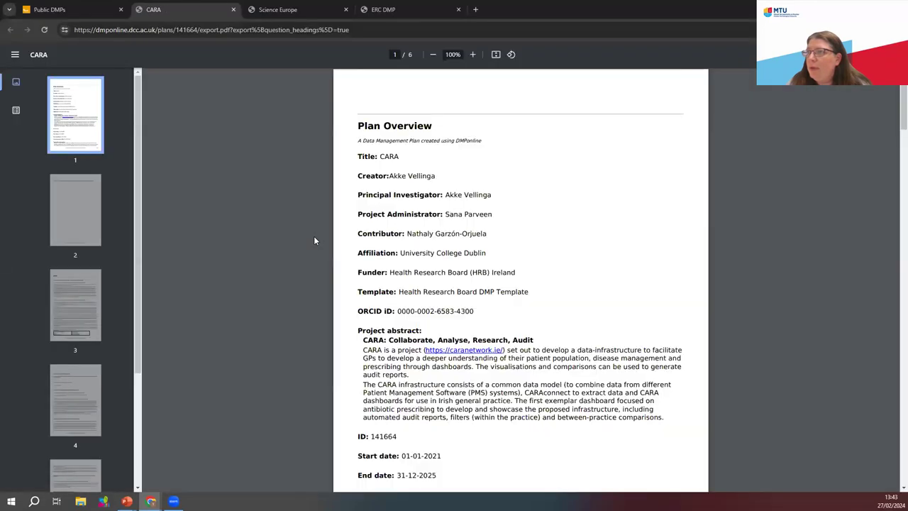
pyautogui.scroll(-18, 505, 257)
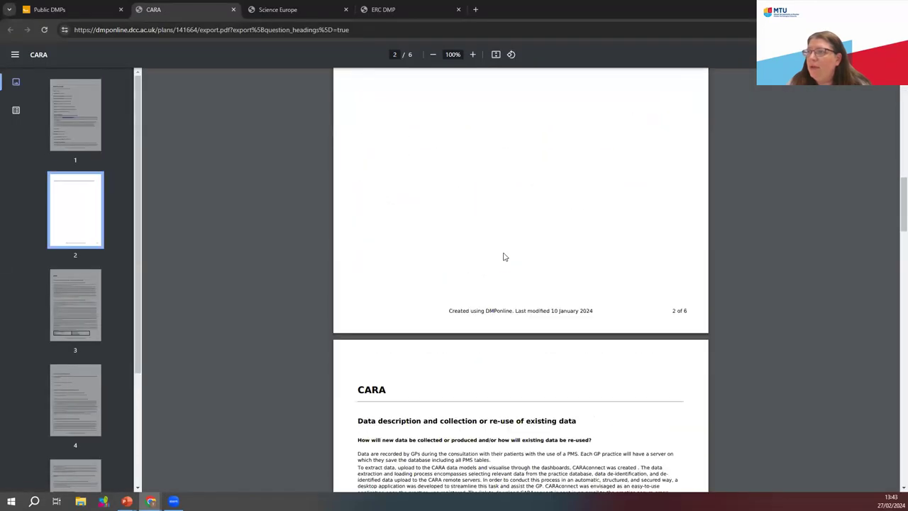
pyautogui.scroll(-20, 504, 256)
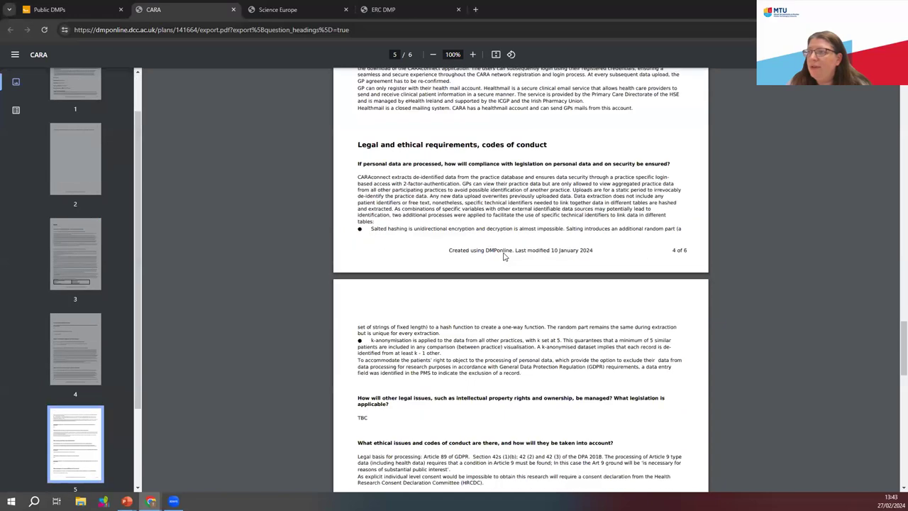
pyautogui.scroll(-8, 504, 257)
pyautogui.scroll(15, 504, 253)
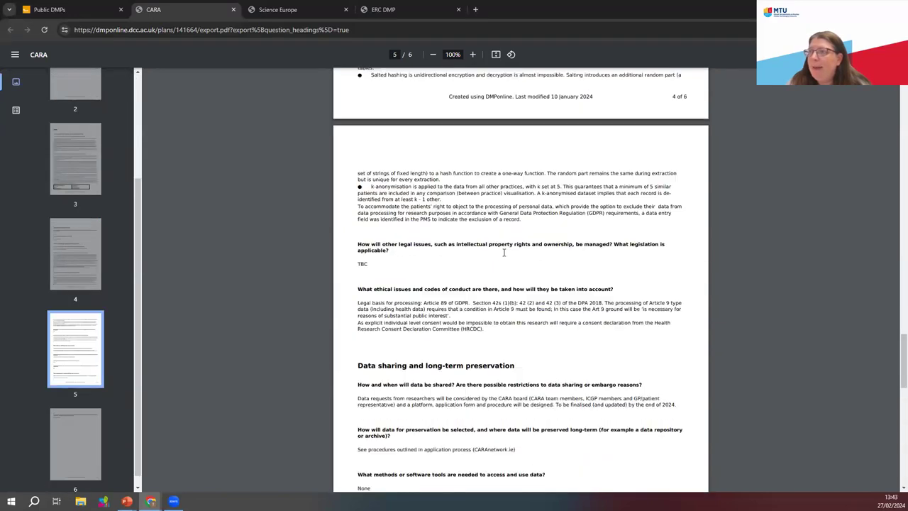
pyautogui.scroll(15, 504, 253)
pyautogui.scroll(12, 504, 252)
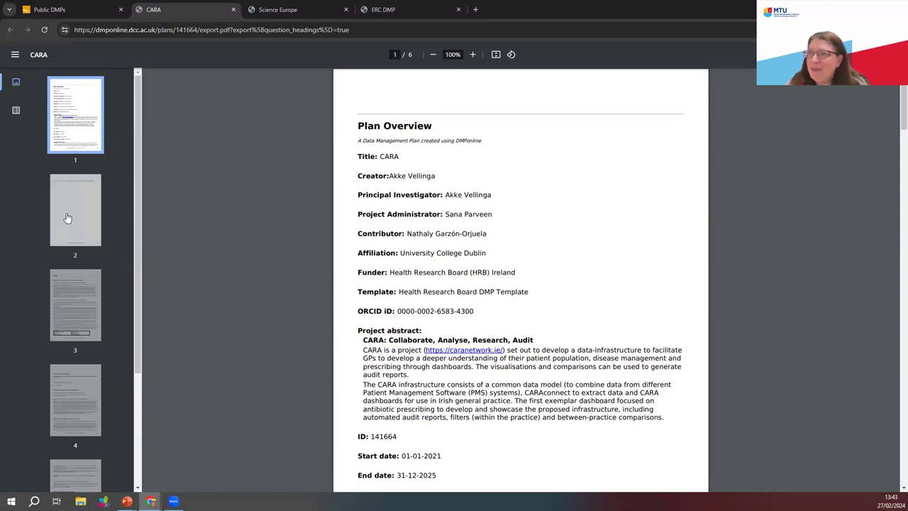
pyautogui.click(85, 237)
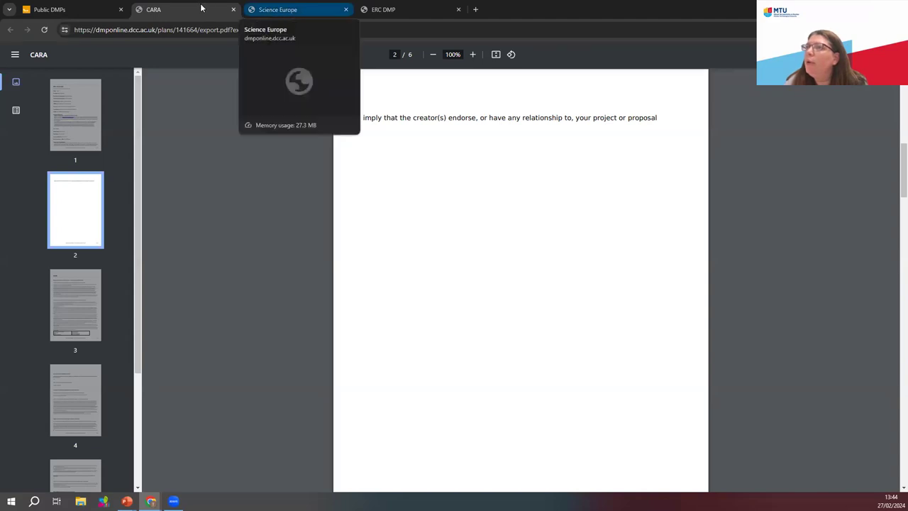
# - Return to the public DMPs browser page and open the form for creating a new plan
pyautogui.click(77, 10)
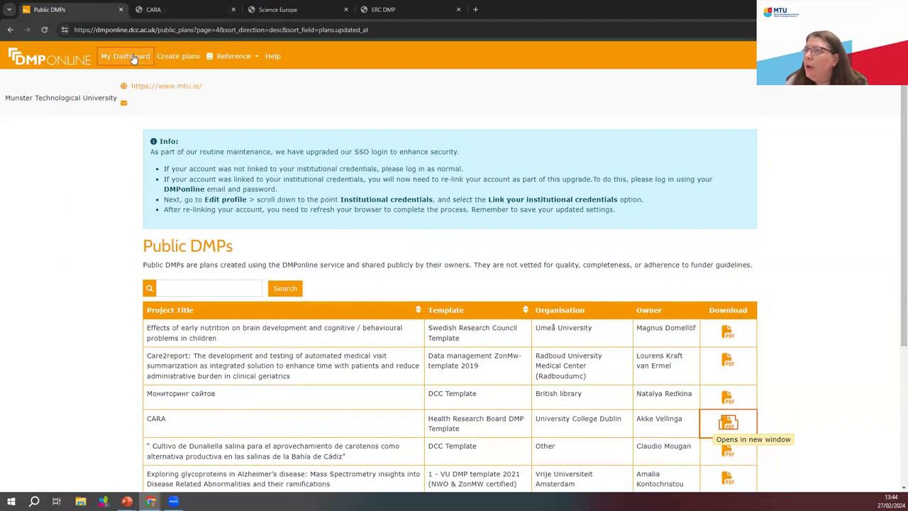
pyautogui.click(173, 60)
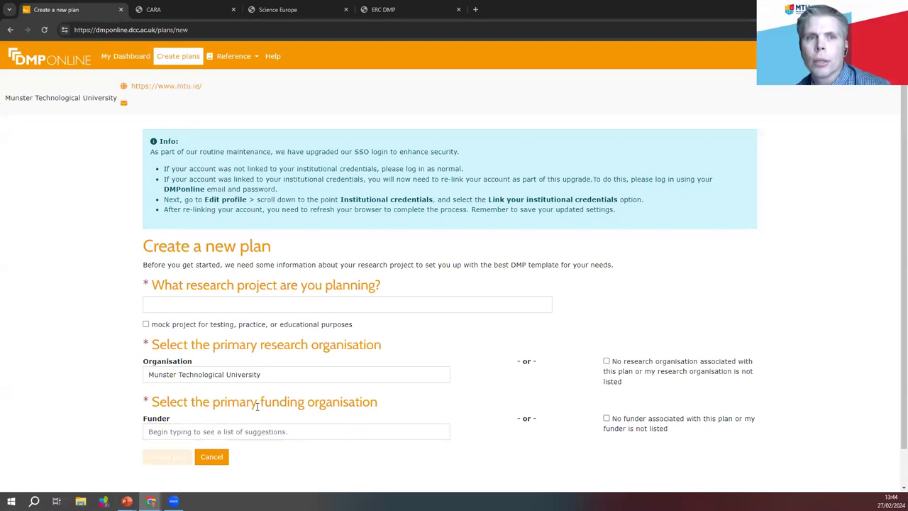
# - Cancel the new-plan form and open the topmost Science Europe plan on the dashboard
pyautogui.scroll(-1, 278, 451)
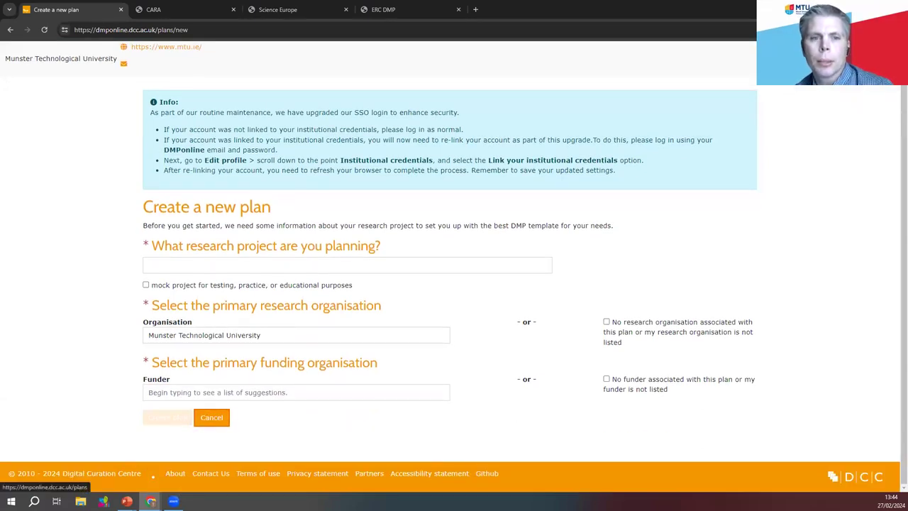
pyautogui.scroll(1, 453, 283)
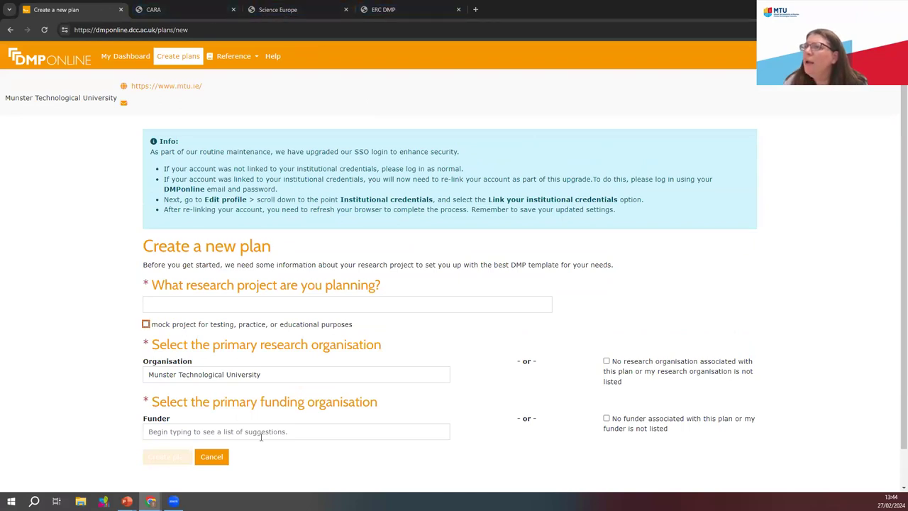
pyautogui.click(221, 460)
pyautogui.click(177, 313)
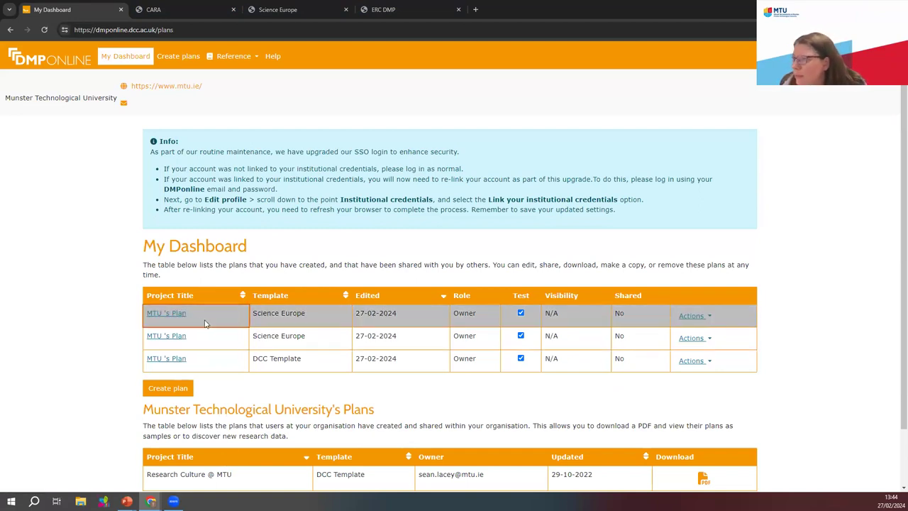
pyautogui.click(180, 315)
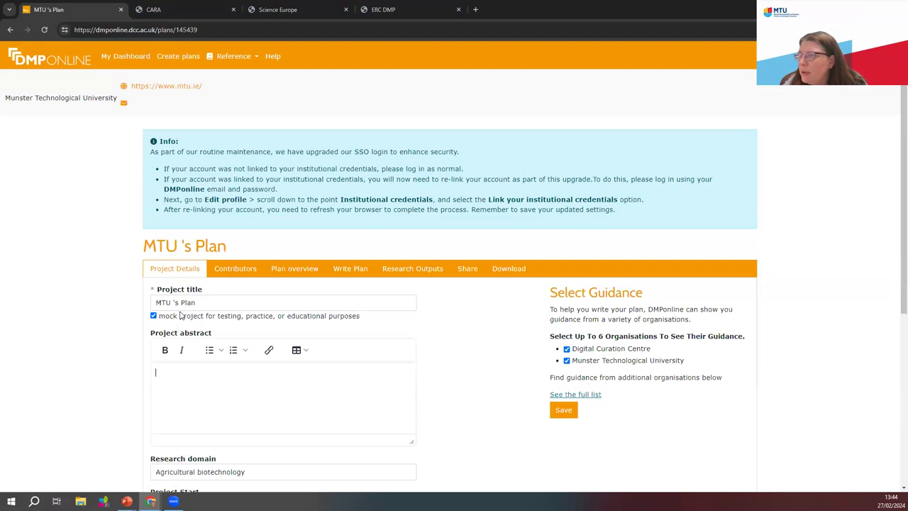
# - Open the plan's sharing settings and look over the visibility, collaborator and invitation permission options
pyautogui.click(465, 269)
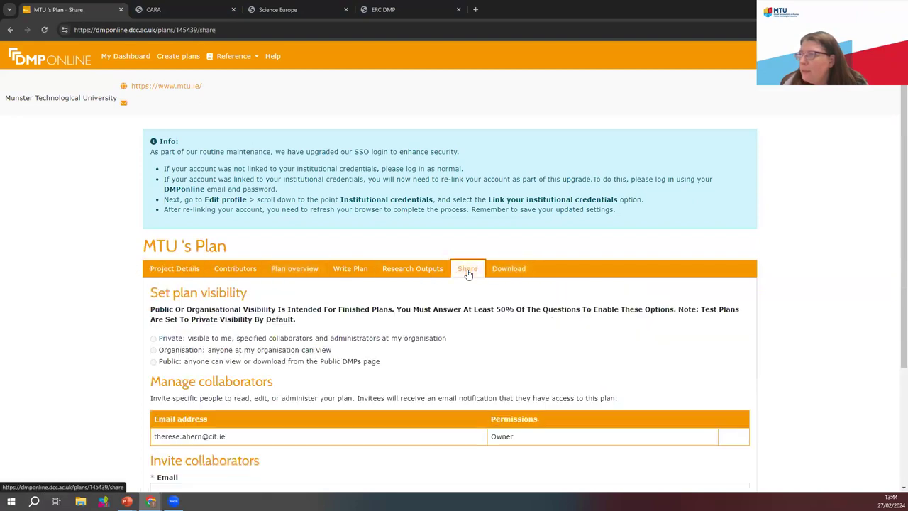
pyautogui.scroll(-2, 332, 382)
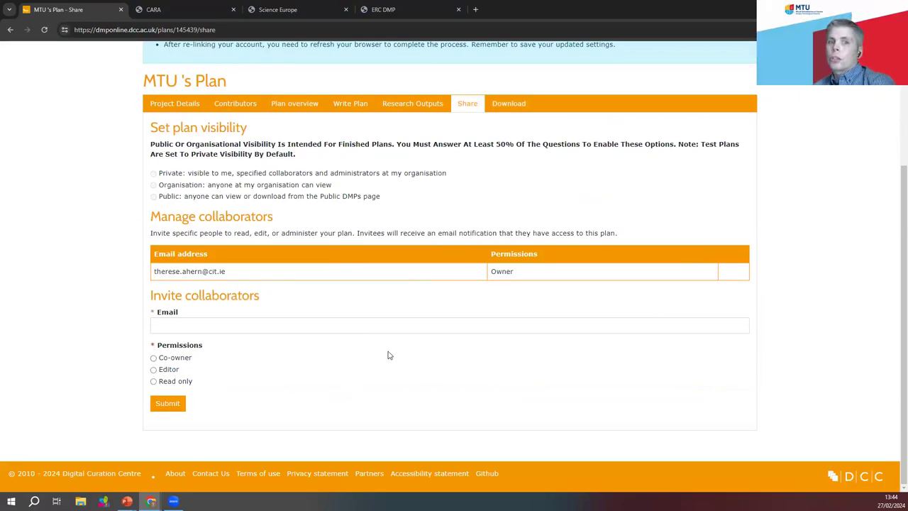
pyautogui.moveTo(415, 365)
pyautogui.scroll(1, 414, 365)
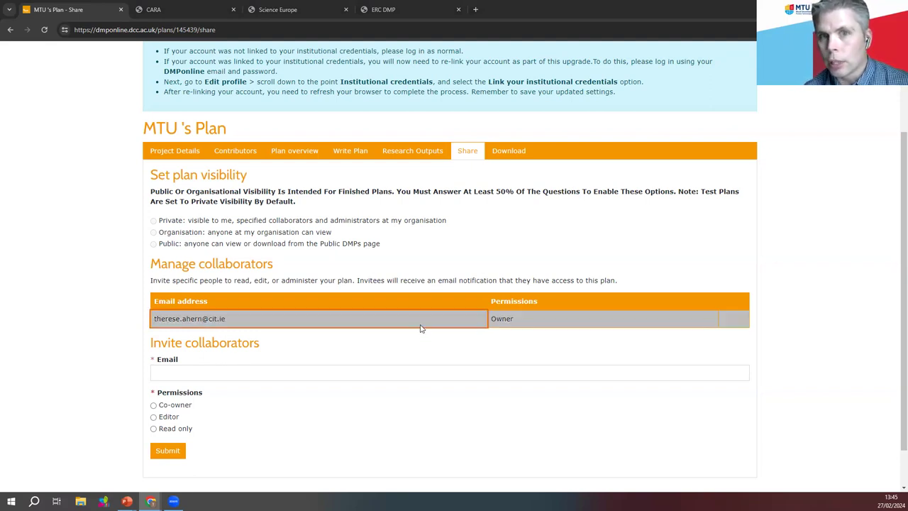
pyautogui.scroll(1, 422, 328)
pyautogui.scroll(1, 420, 328)
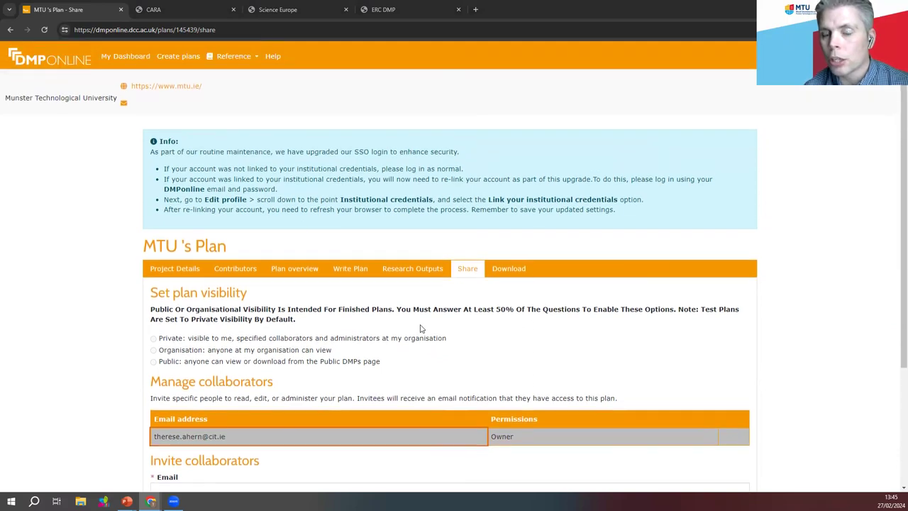
pyautogui.click(239, 58)
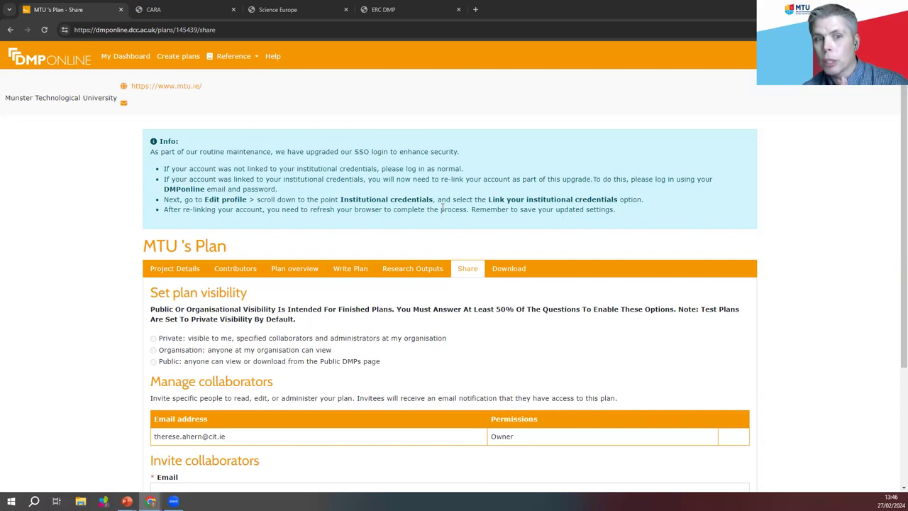
pyautogui.scroll(-1, 441, 208)
pyautogui.scroll(-1, 442, 206)
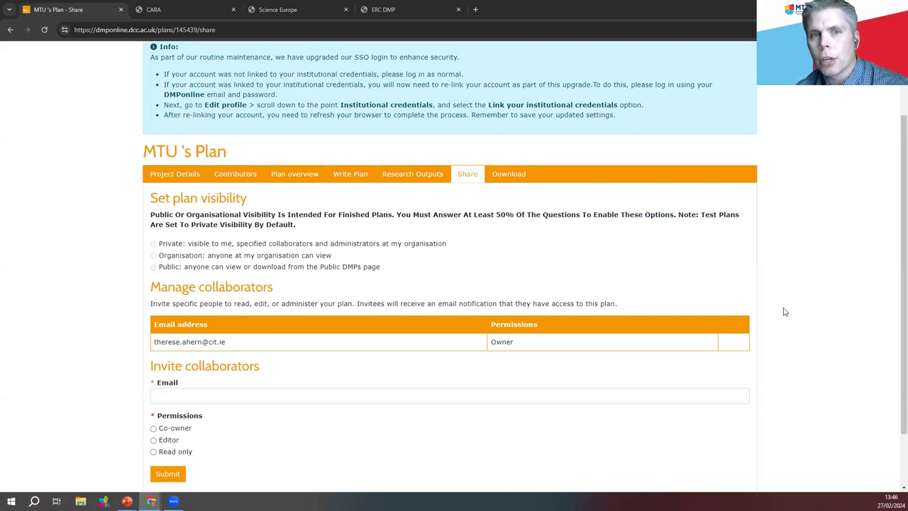
pyautogui.scroll(2, 784, 312)
# - Open the public DMPs reference page, switch to the funder requirements and look over the start of the template list
pyautogui.click(233, 56)
pyautogui.click(228, 85)
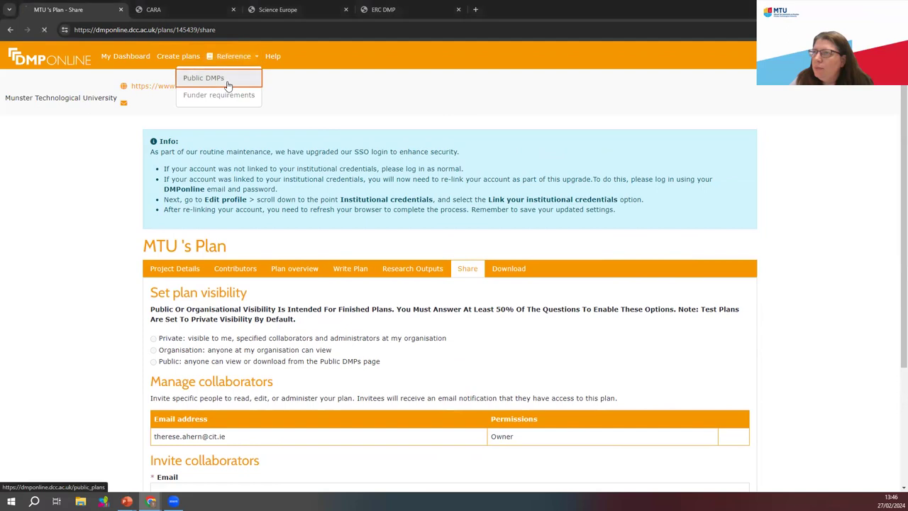
pyautogui.click(233, 56)
pyautogui.click(232, 95)
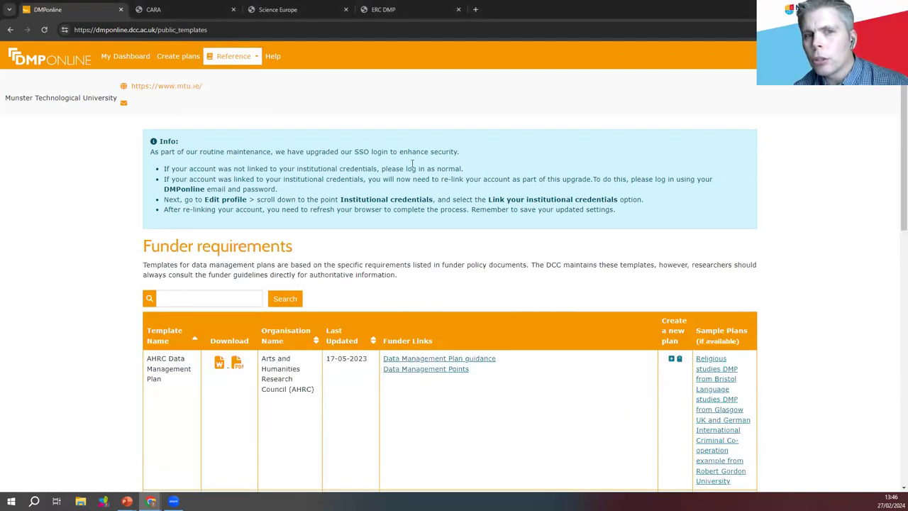
pyautogui.scroll(-1, 571, 241)
pyautogui.scroll(1, 468, 177)
# - Search the public DMPs for "survey" and look over the matching plans with their templates and organisations
pyautogui.click(233, 56)
pyautogui.click(236, 79)
pyautogui.click(213, 287)
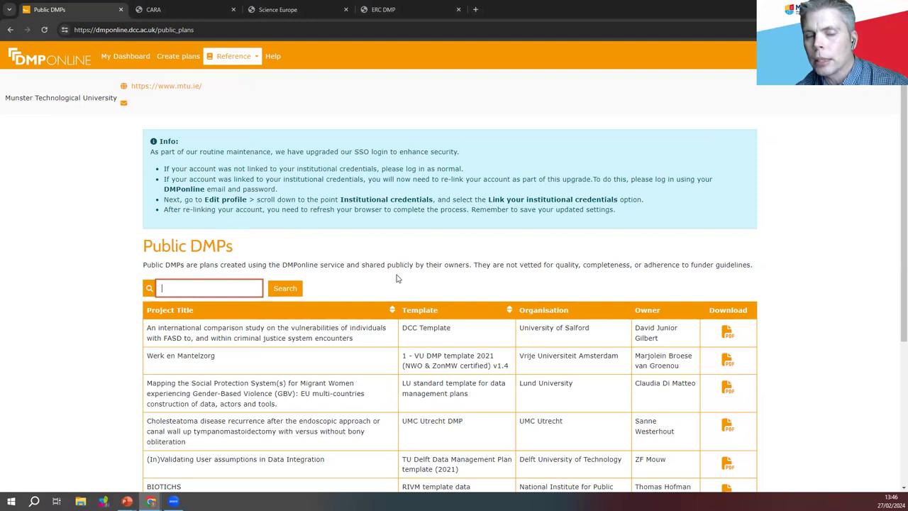
pyautogui.write('survey')
pyautogui.press('Return')
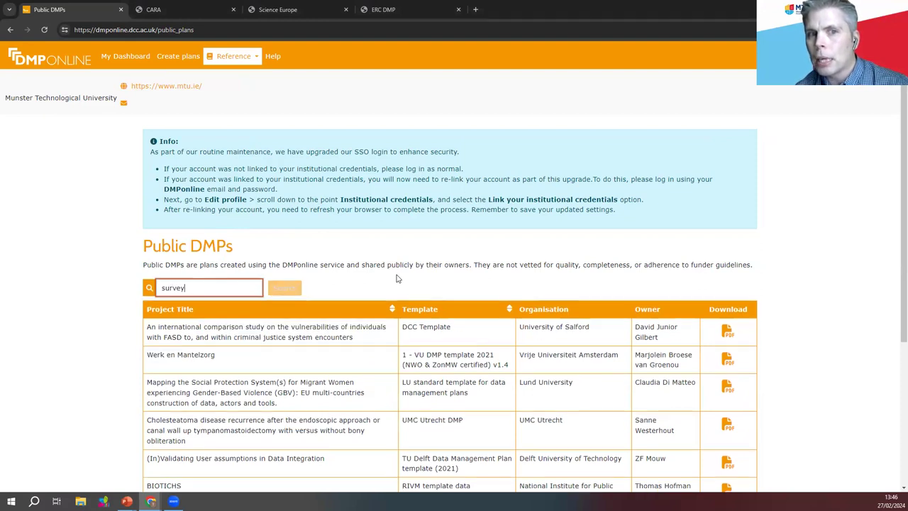
pyautogui.scroll(-1, 575, 262)
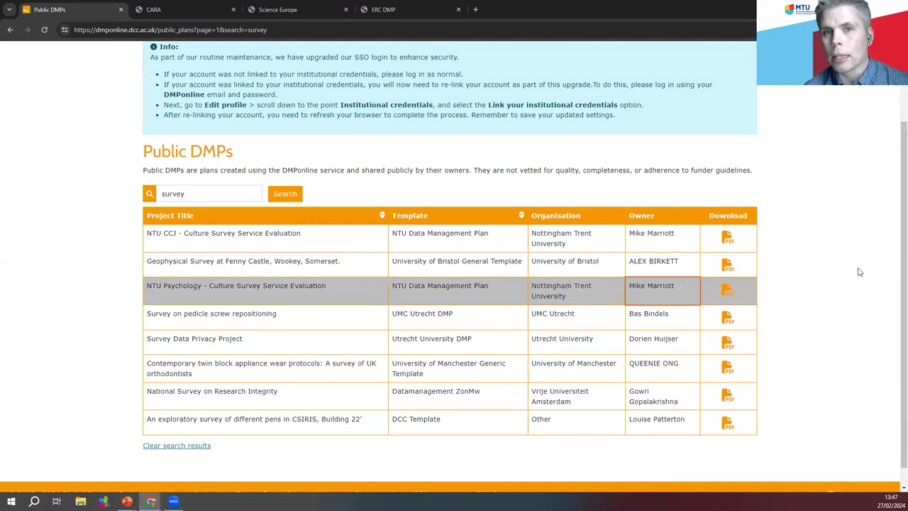
pyautogui.scroll(1, 855, 250)
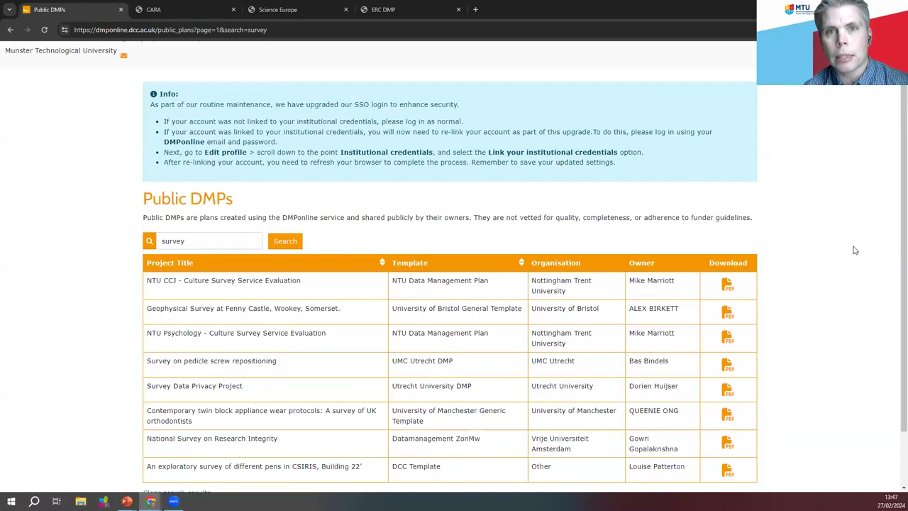
pyautogui.scroll(-1, 854, 250)
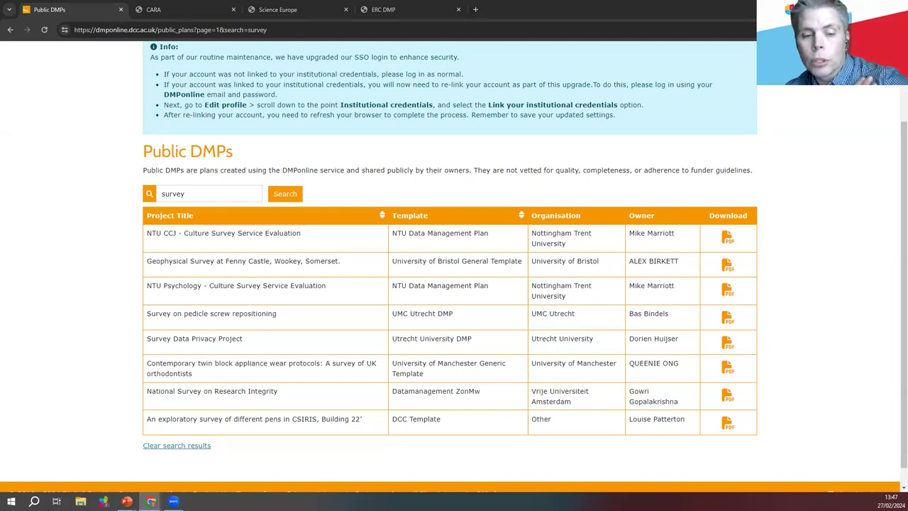
pyautogui.scroll(2, 658, 287)
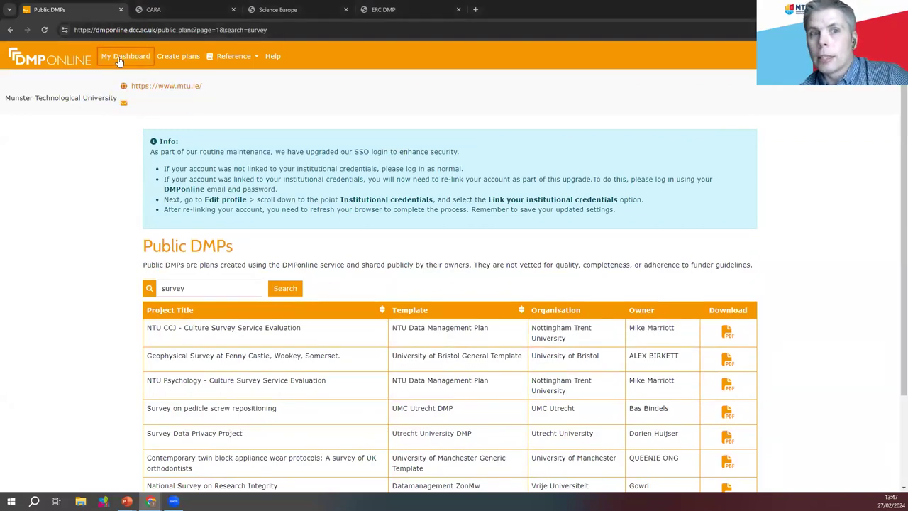
# - Open the form for creating a new plan, cancel it and reopen the topmost Science Europe plan from the dashboard
pyautogui.click(173, 56)
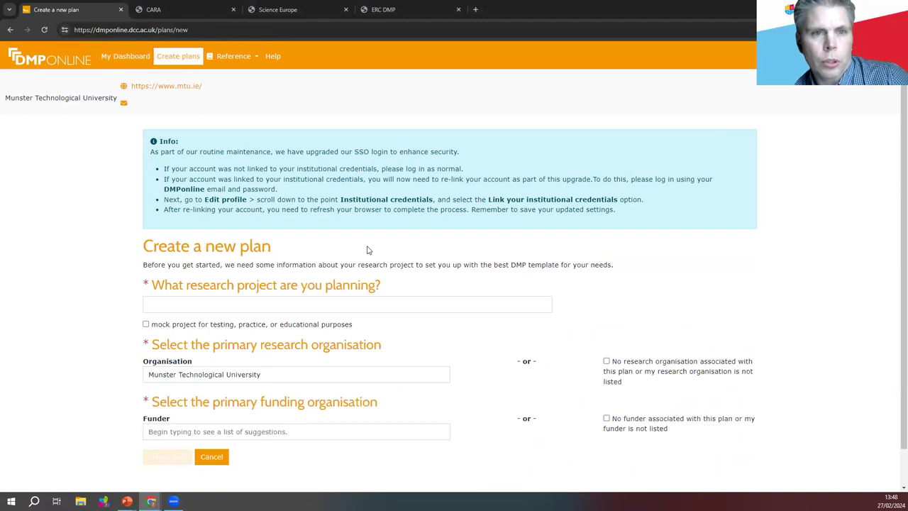
pyautogui.scroll(-2, 366, 249)
pyautogui.click(212, 418)
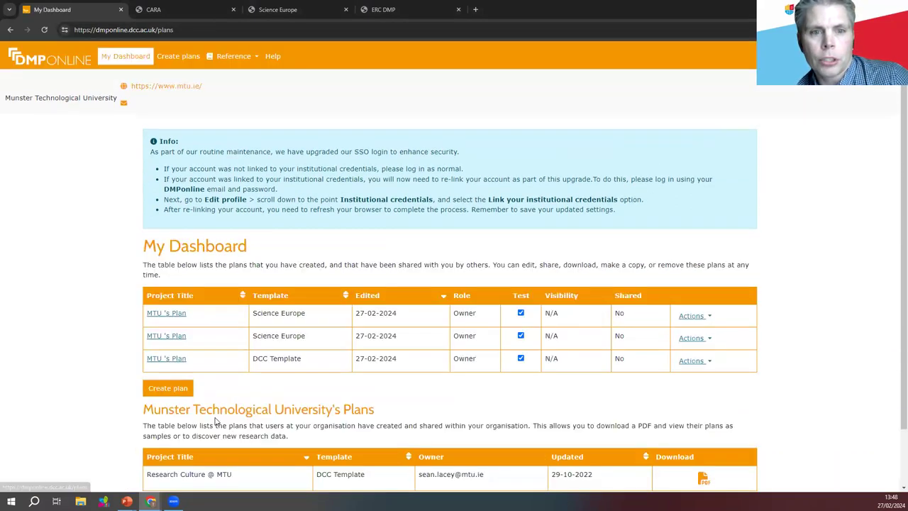
pyautogui.click(177, 315)
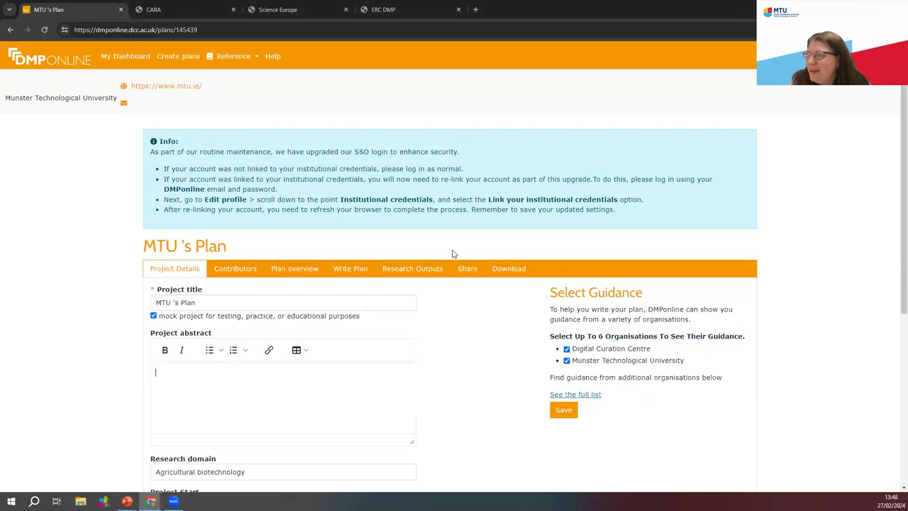
# - Open the plan's download settings and examine the available file formats
pyautogui.click(507, 271)
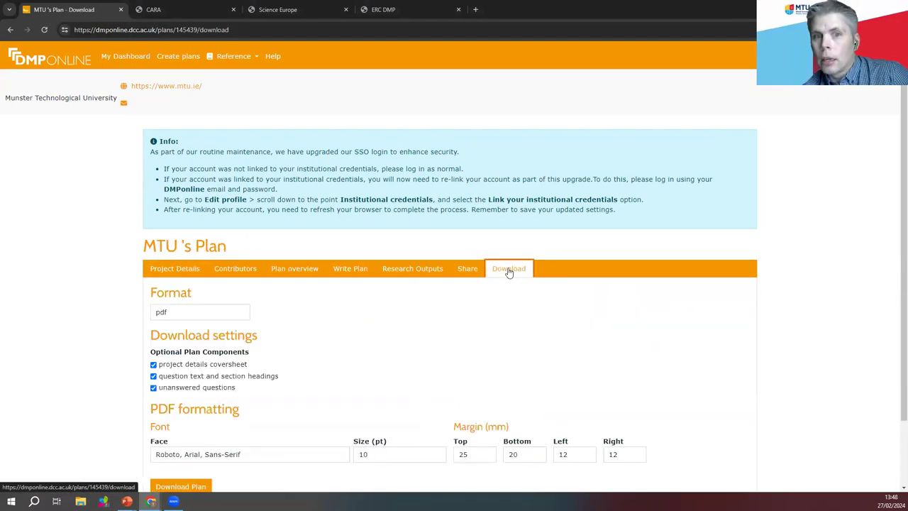
pyautogui.scroll(-2, 422, 281)
pyautogui.click(200, 239)
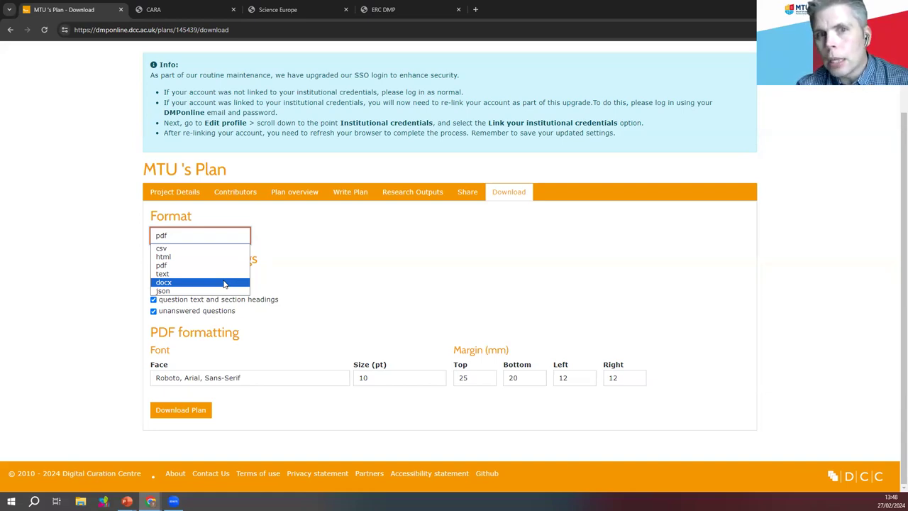
pyautogui.click(340, 279)
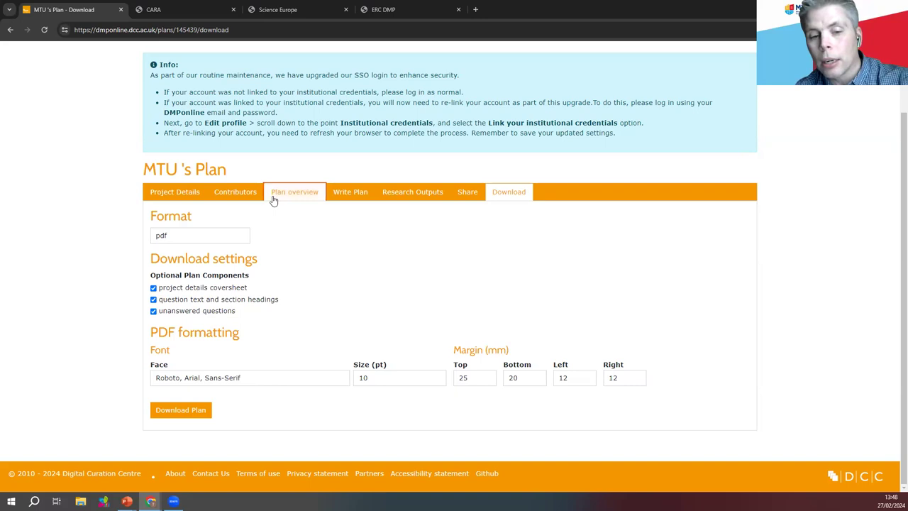
# - Go through the download format options again and choose json as the plan's format
pyautogui.click(242, 237)
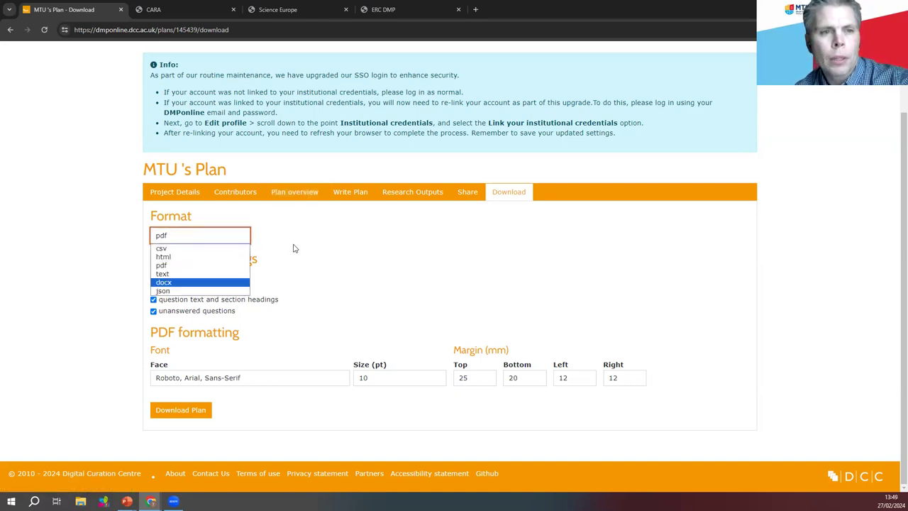
pyautogui.press('Down')
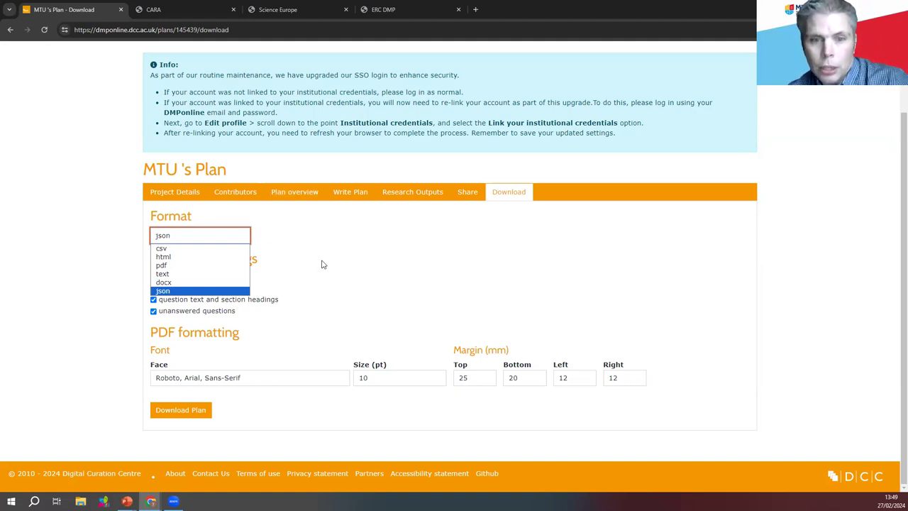
pyautogui.press('Return')
pyautogui.click(321, 264)
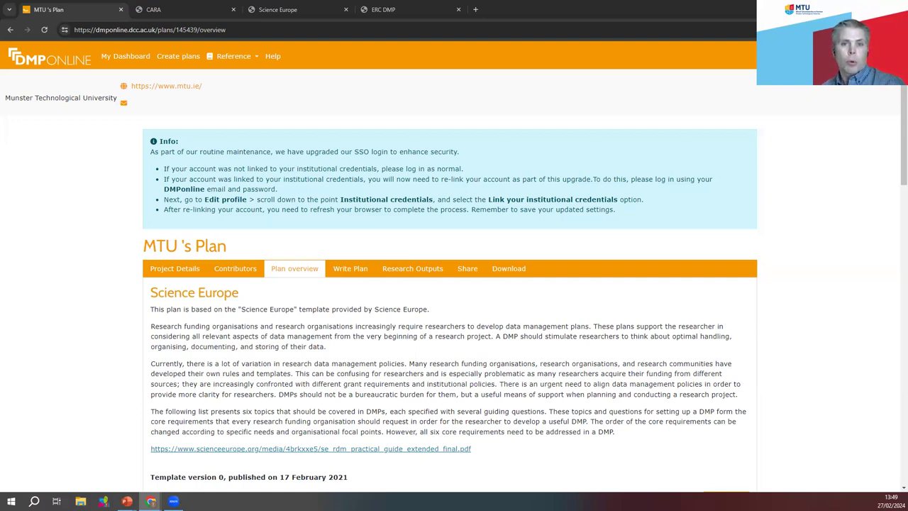
# - Review the plan's sharing and collaborator settings once more and return to its download settings
pyautogui.click(465, 274)
pyautogui.scroll(-2, 425, 312)
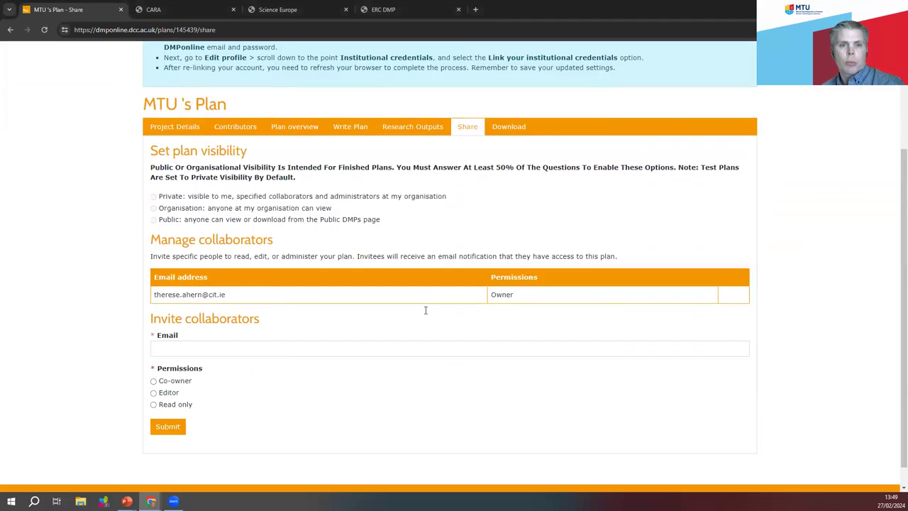
pyautogui.click(514, 134)
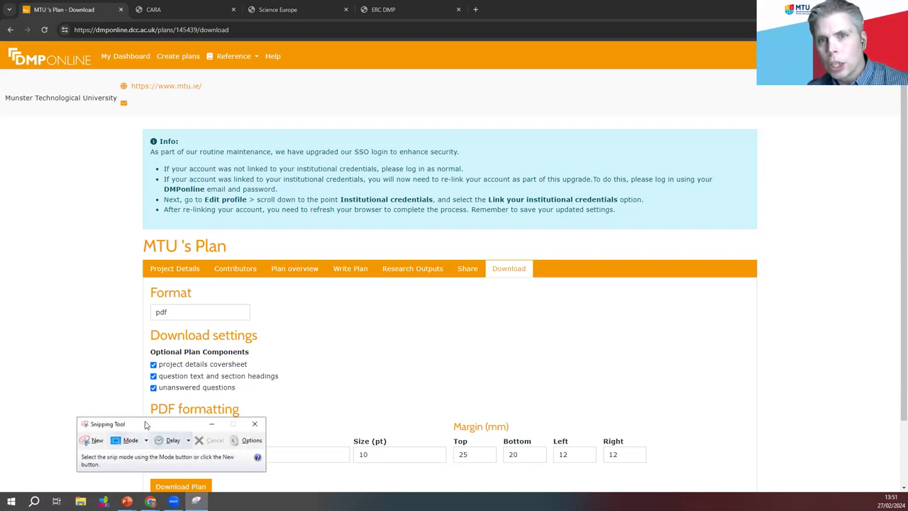
# - Start a new snip in the Snipping Tool and reposition its taskbar icon directly after File Explorer
pyautogui.click(93, 439)
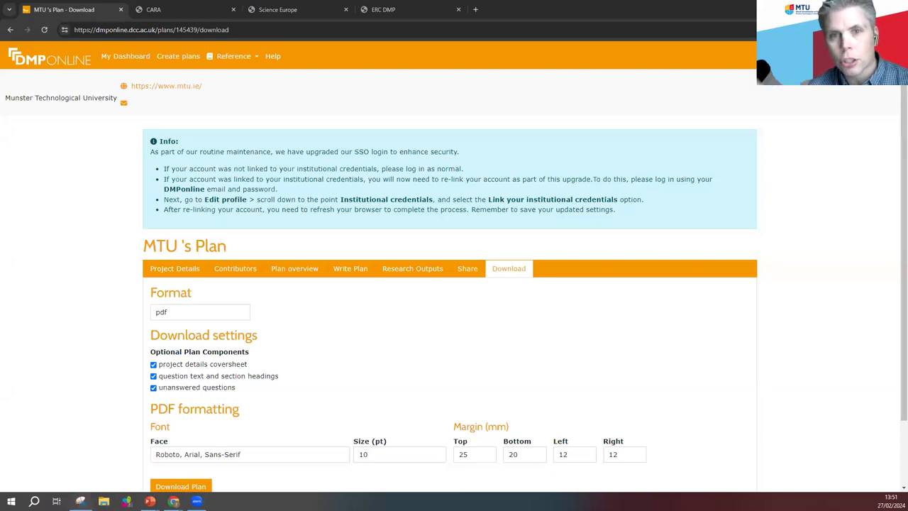
pyautogui.moveTo(259, 5); pyautogui.dragTo(103, 499)
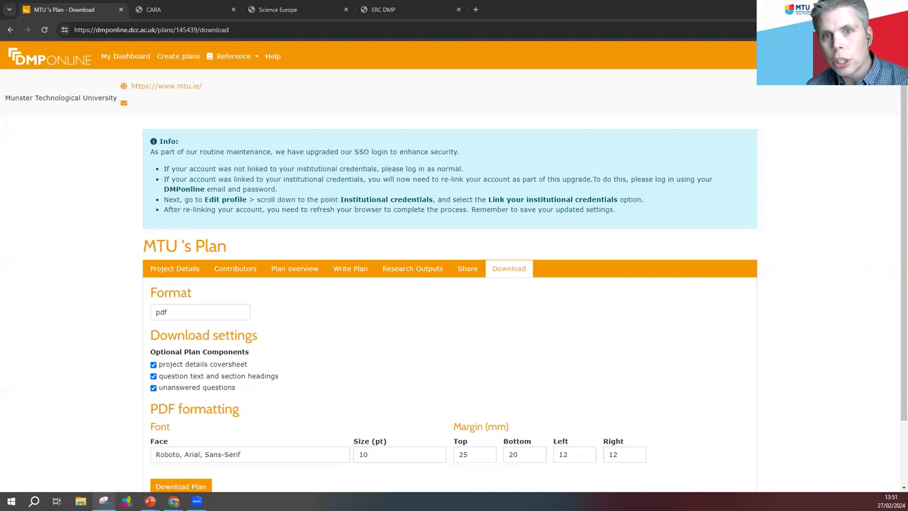